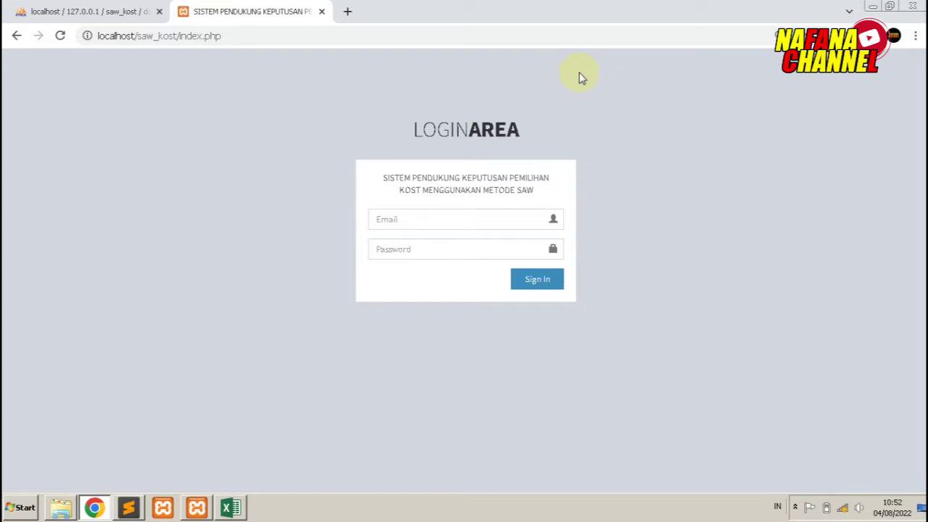
- Sign in to the admin area with the admin e-mail and the account password
click(440, 218)
click(466, 251)
click(456, 248)
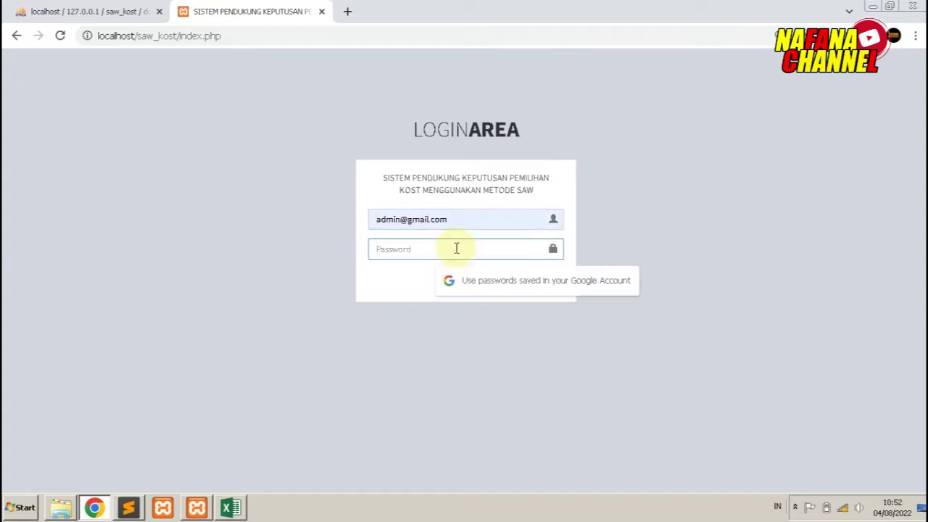
text(a)
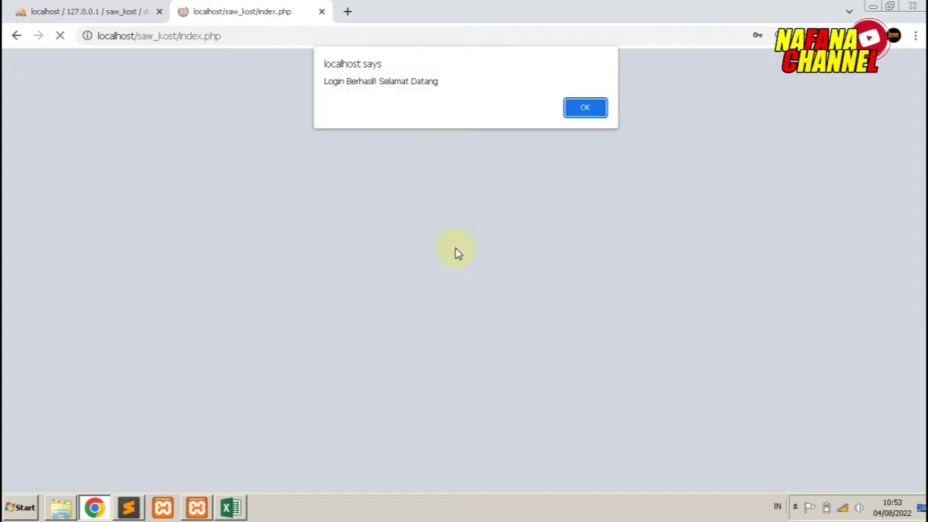
key(Return)
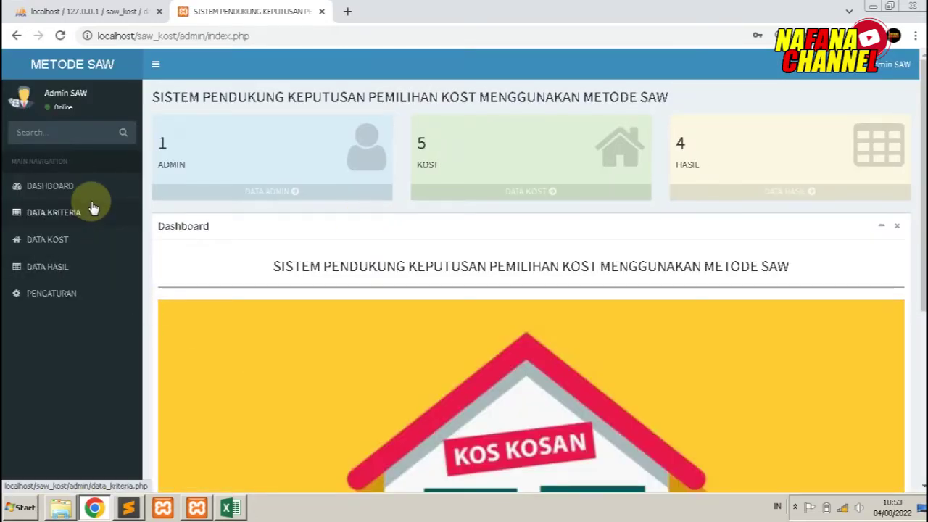
- Delete the criterion "a" from the Data Kriteria list and open a blank form for adding a criterion
click(93, 208)
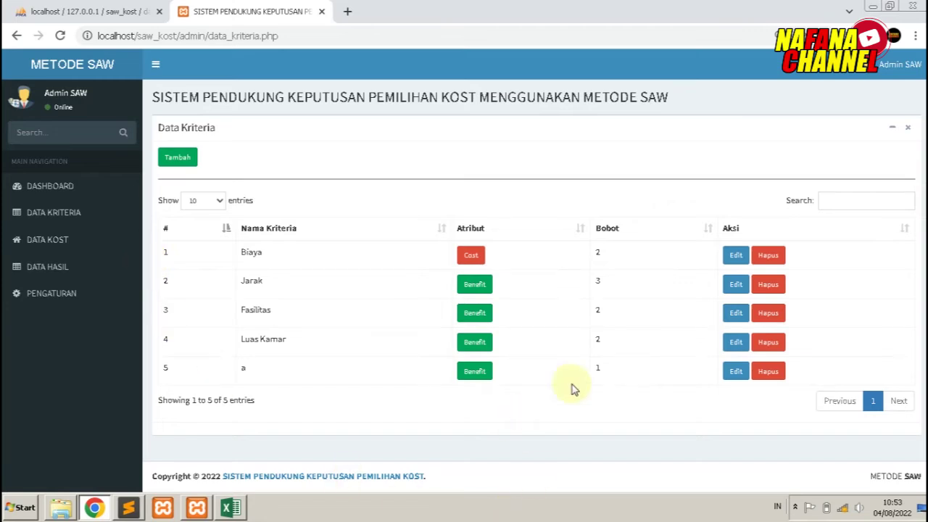
click(783, 381)
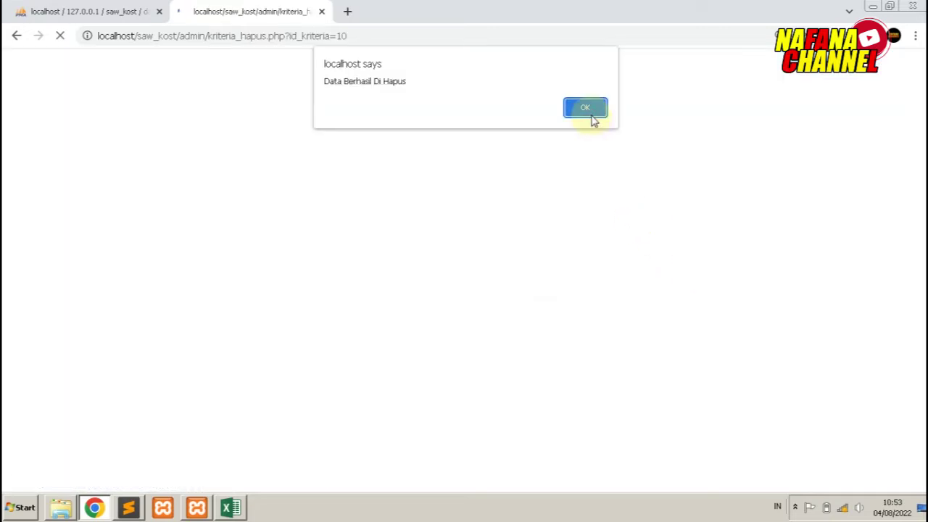
click(587, 110)
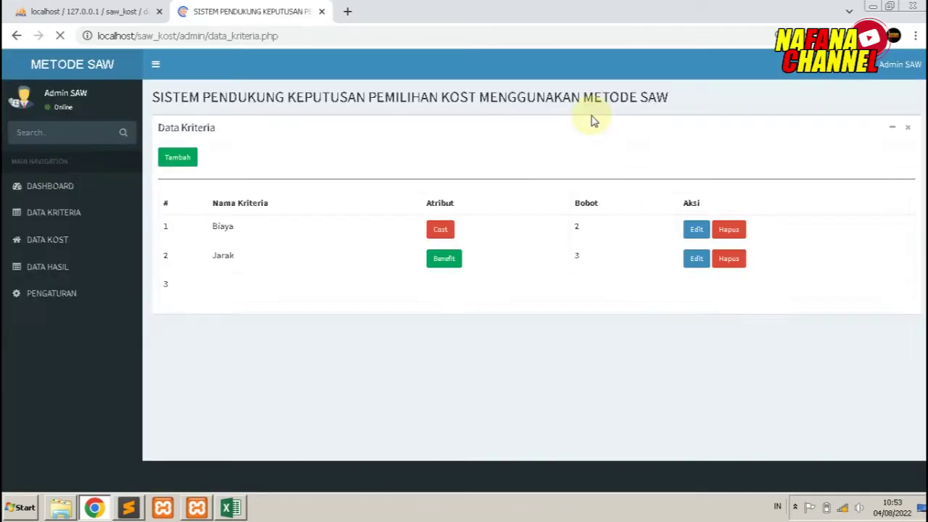
click(190, 161)
- Name the new criterion a1 and set its weight (Bobot) to 1
click(234, 180)
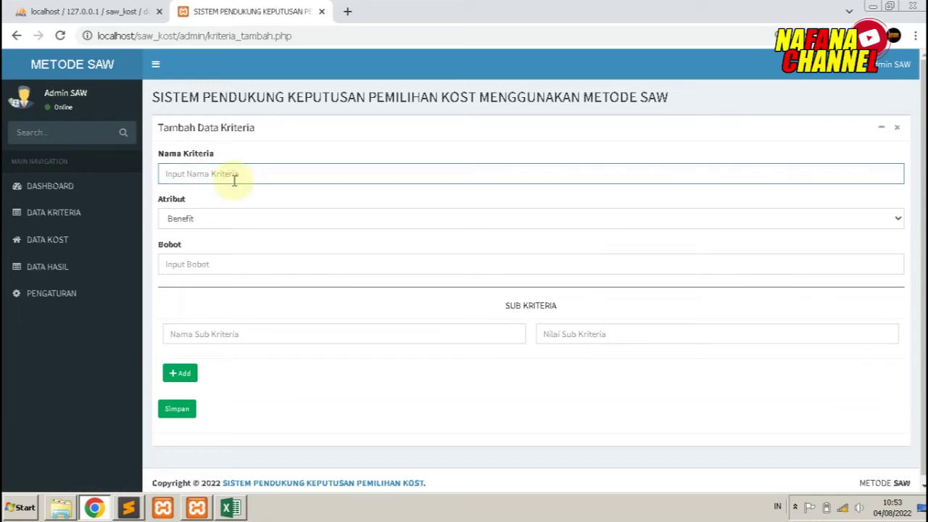
text(a)
click(236, 261)
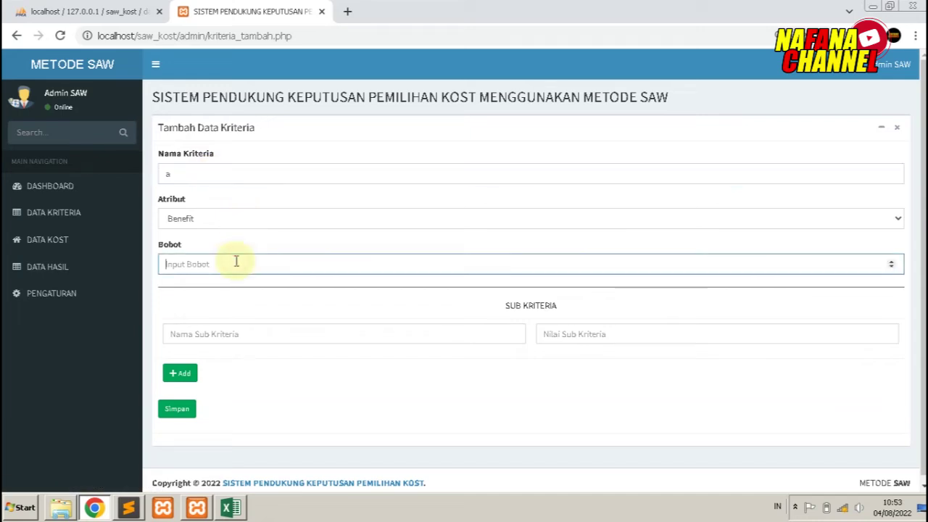
click(227, 171)
text(1)
click(228, 261)
text(1)
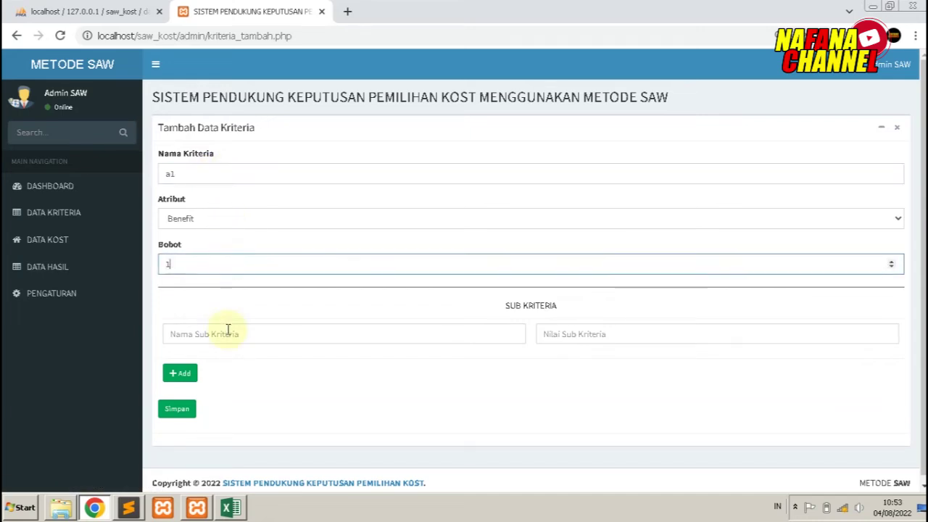
- Try to save the criterion with a single sub-criterion named a with the value 1
click(230, 333)
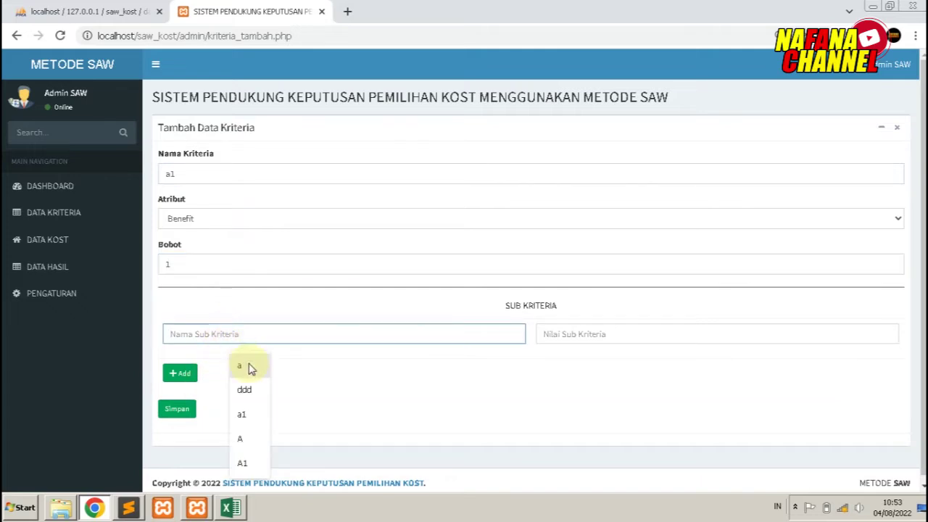
click(242, 365)
click(600, 339)
text(1)
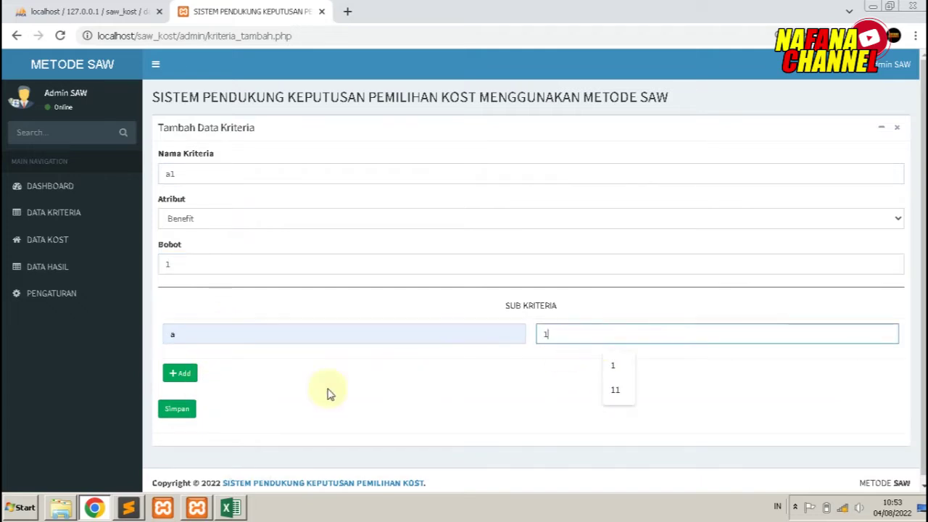
click(176, 409)
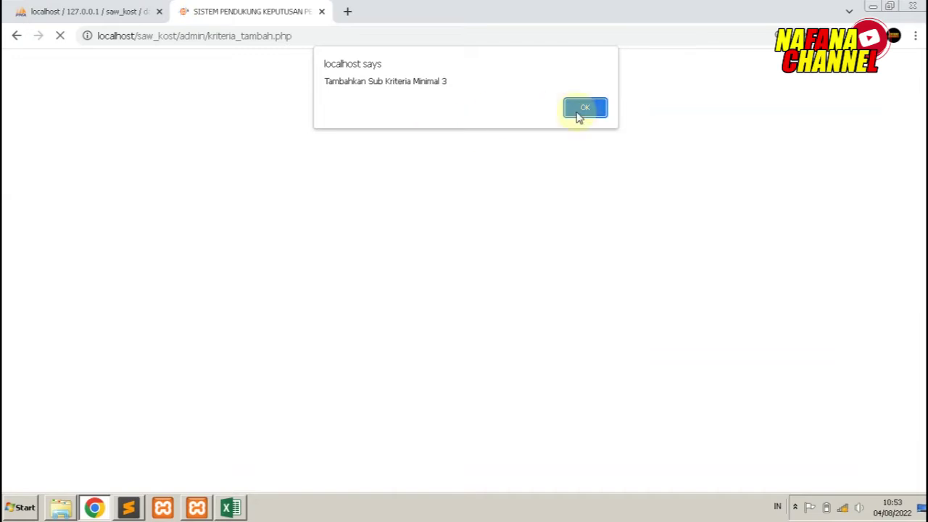
click(579, 110)
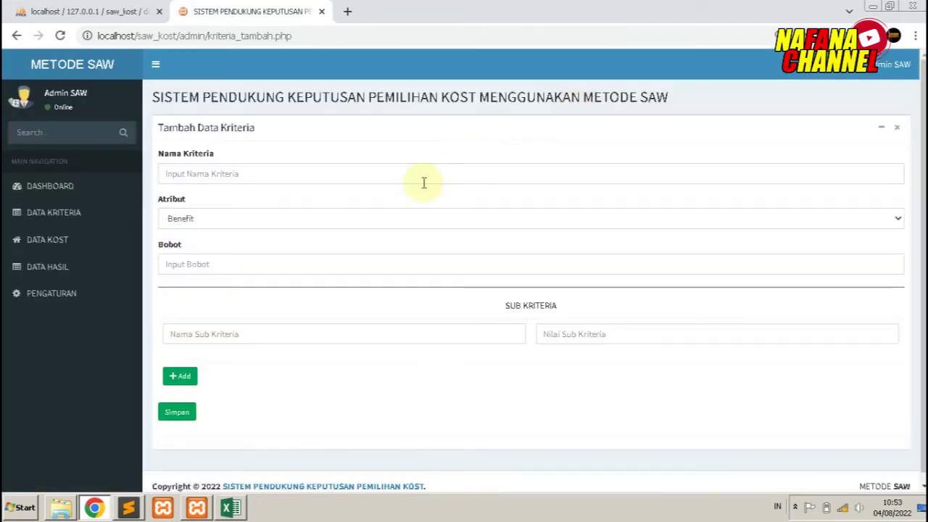
- Enter A as the criterion name and 2 as its weight (Bobot)
click(268, 167)
text(A)
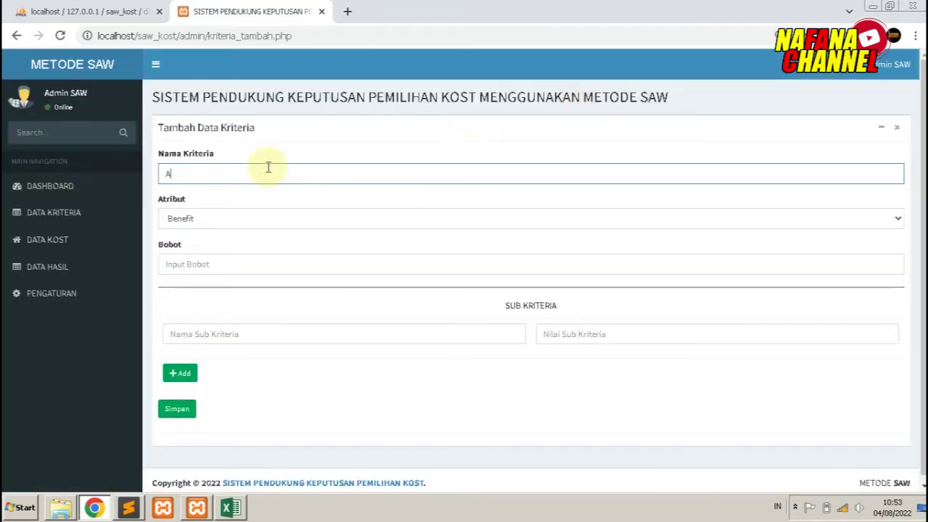
key(Tab)
key(Tab)
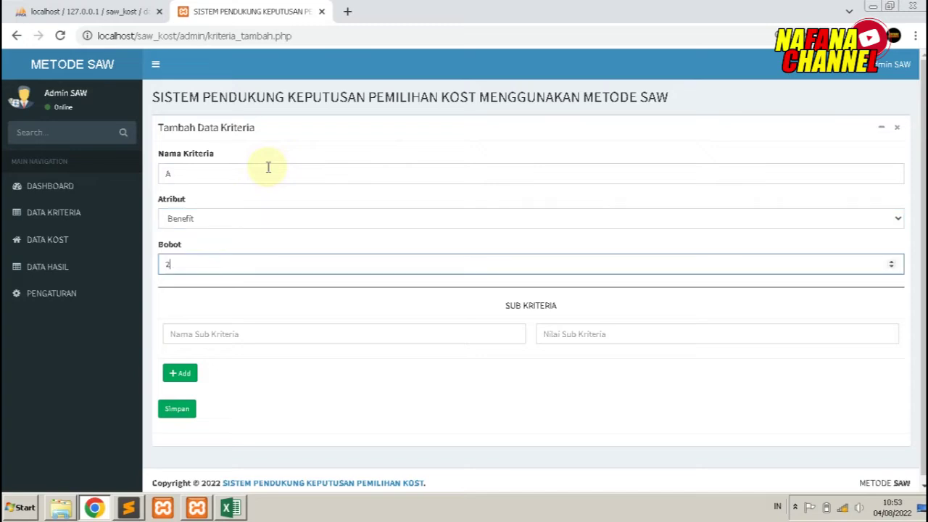
key(Tab)
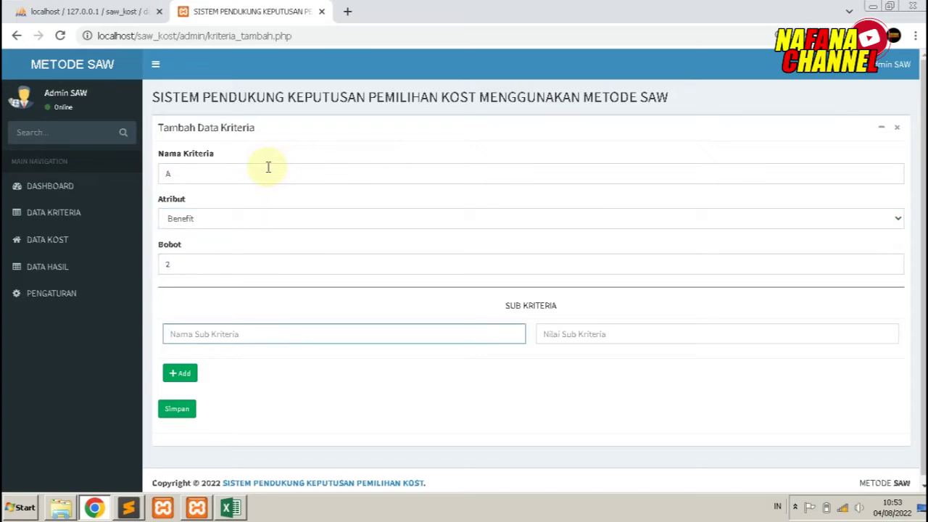
- Add two more sub-criterion rows and name the three sub-criteria a, b and c
click(180, 373)
click(181, 373)
click(211, 336)
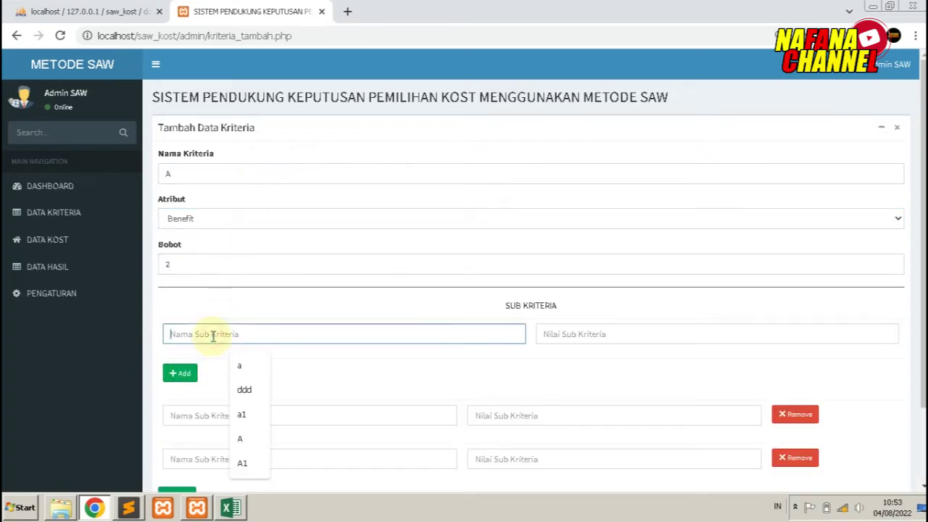
text(a)
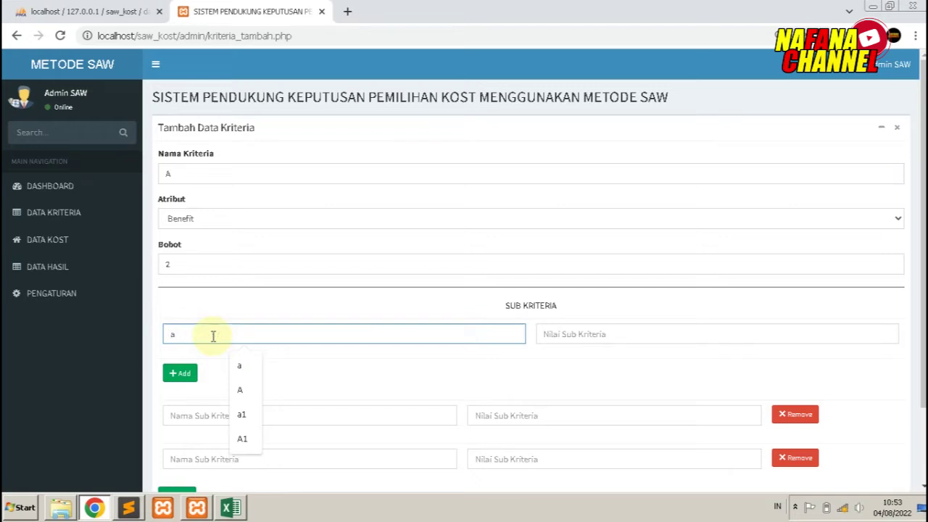
click(226, 414)
text(b)
click(228, 463)
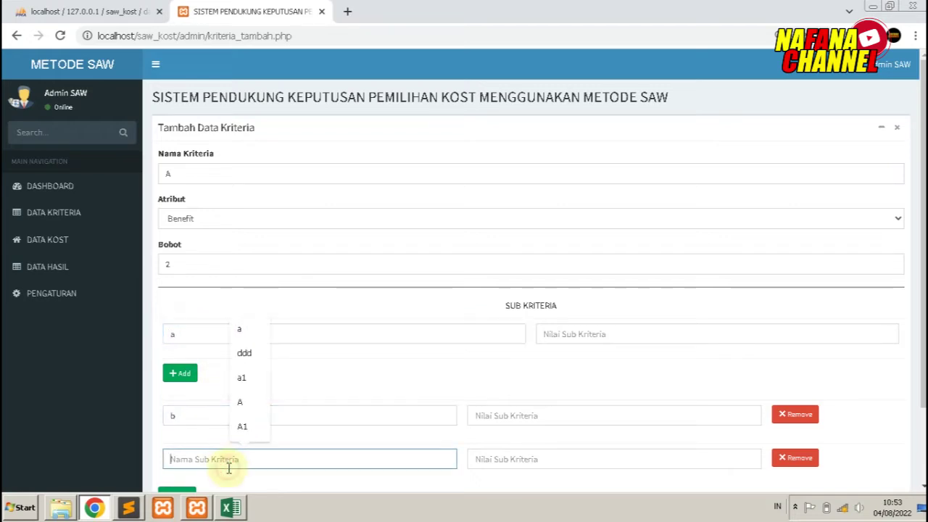
text(c)
- Set the values of sub-criteria a, b and c to 1, 2 and 3, and save the criterion
click(558, 335)
text(1)
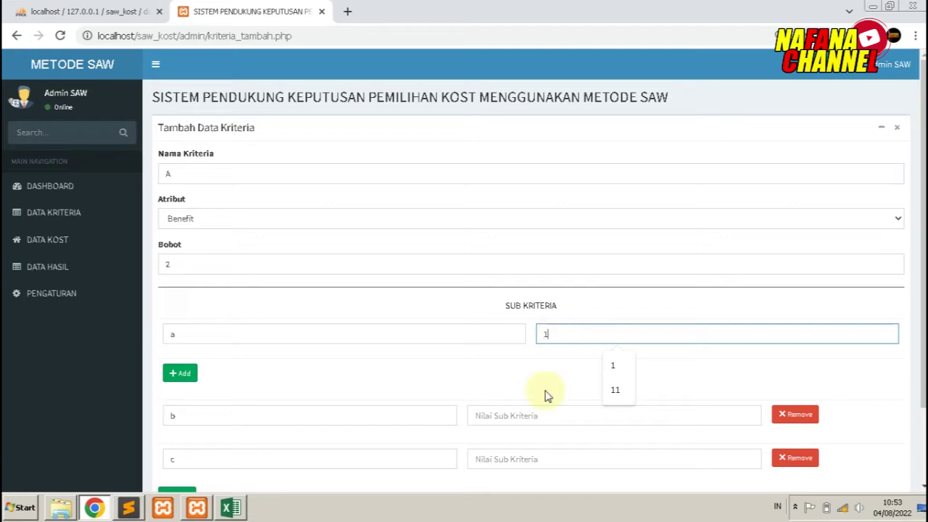
click(544, 415)
text(2)
click(525, 455)
text(3)
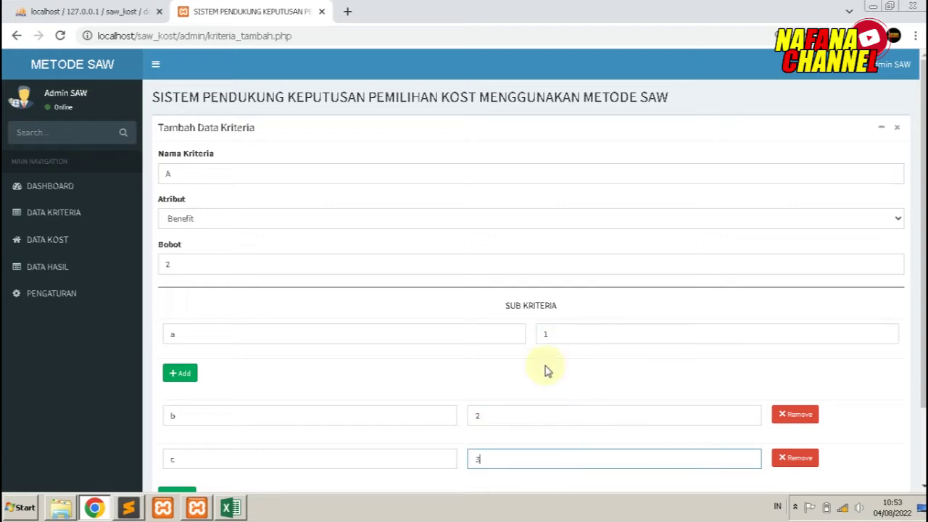
scroll(547, 368, down, 3)
click(367, 404)
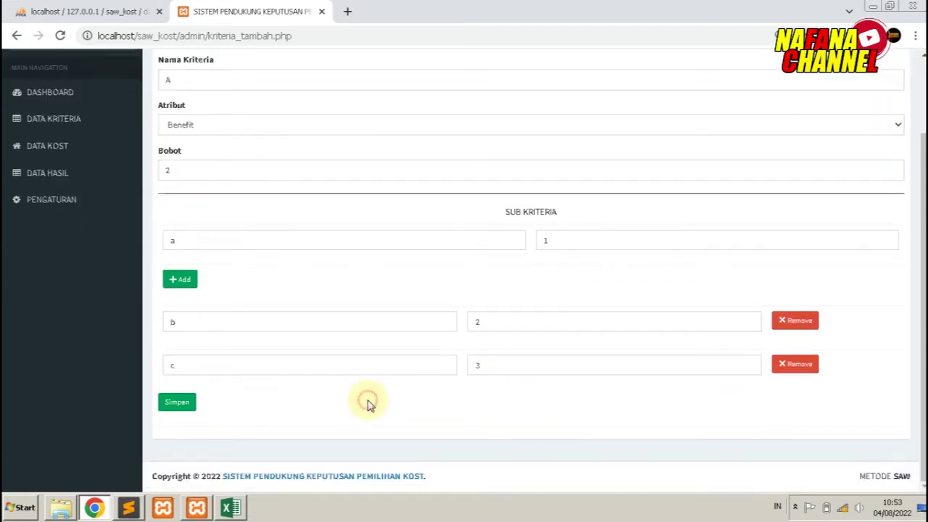
click(187, 411)
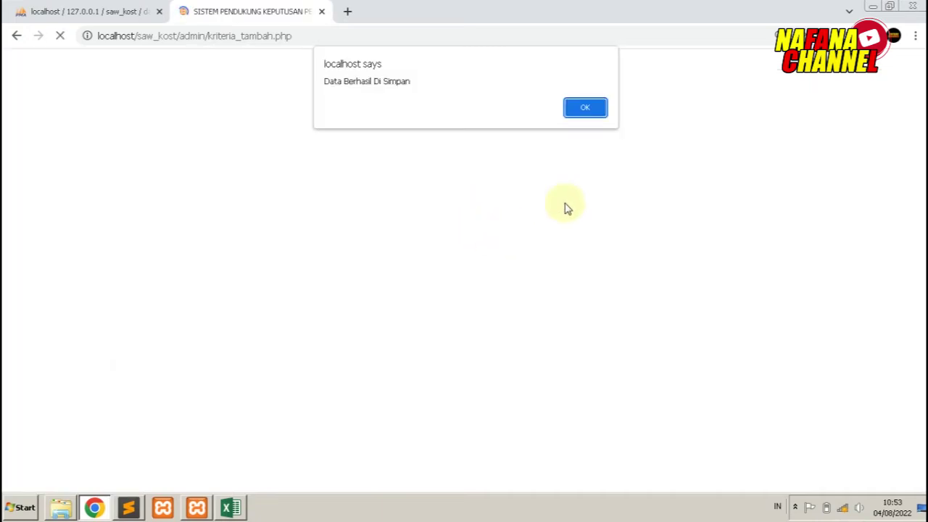
click(586, 107)
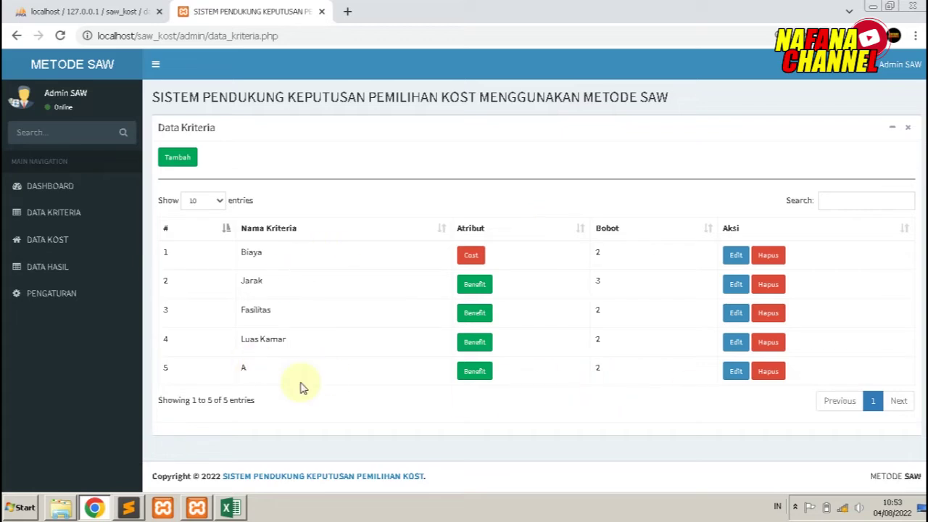
- Check the options offered for criterion A in the form for adding a kost under Data Kost
click(64, 243)
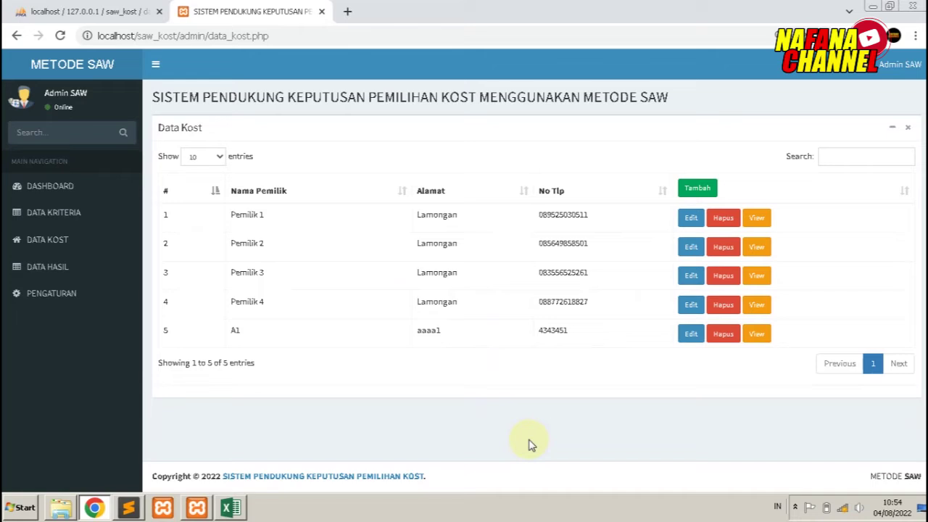
click(709, 190)
scroll(330, 284, down, 2)
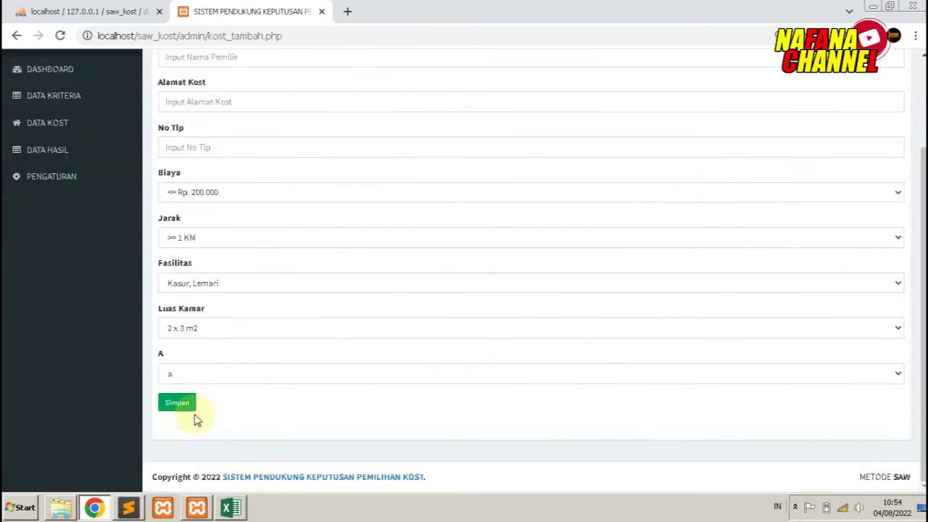
click(172, 377)
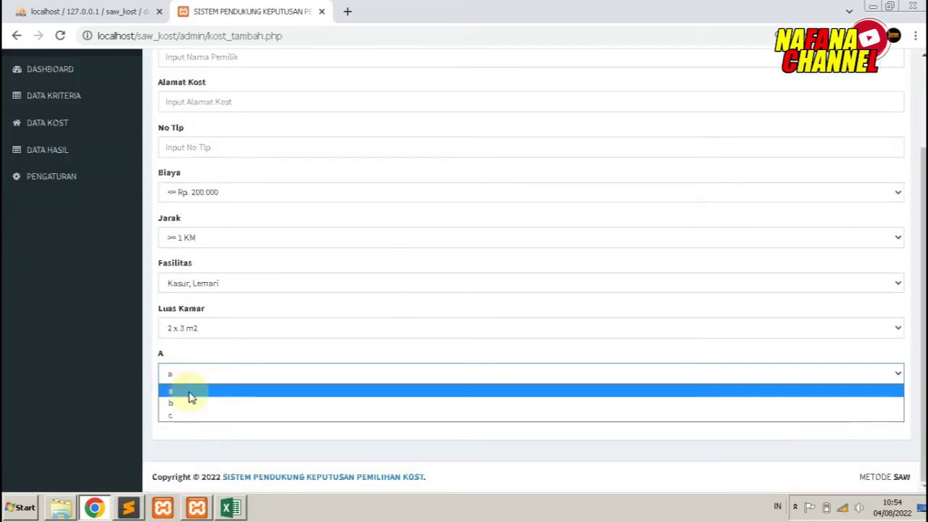
click(203, 435)
scroll(210, 420, up, 2)
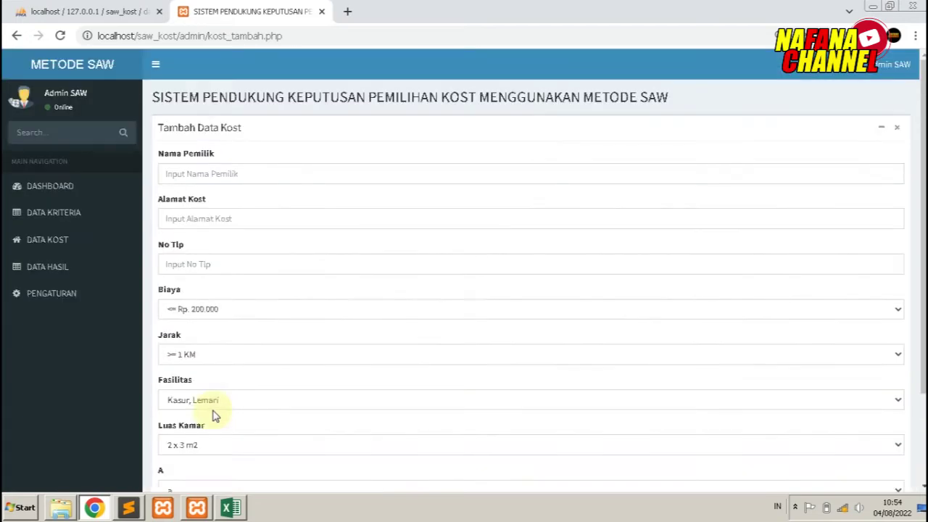
- Edit criterion A in Data Kriteria, renaming it Keamanan and setting its attribute to Cost
click(75, 210)
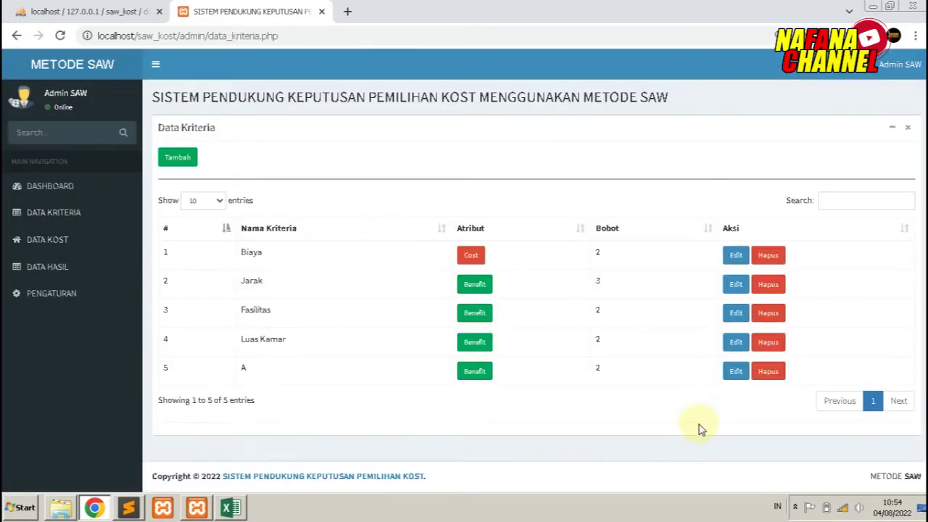
click(733, 372)
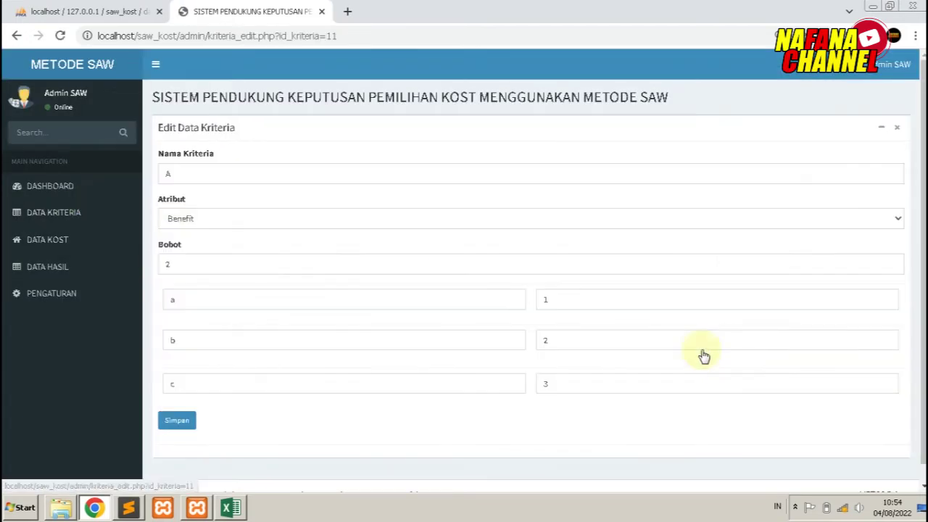
click(186, 176)
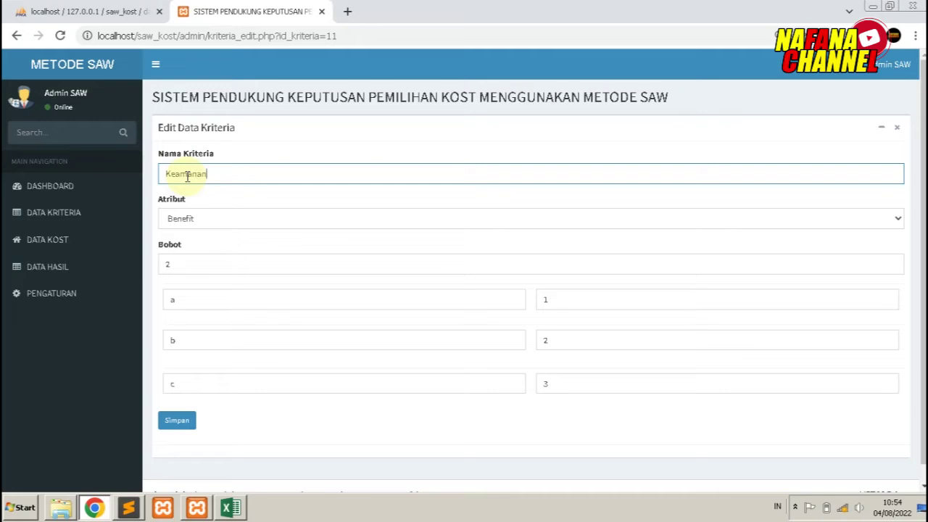
click(206, 228)
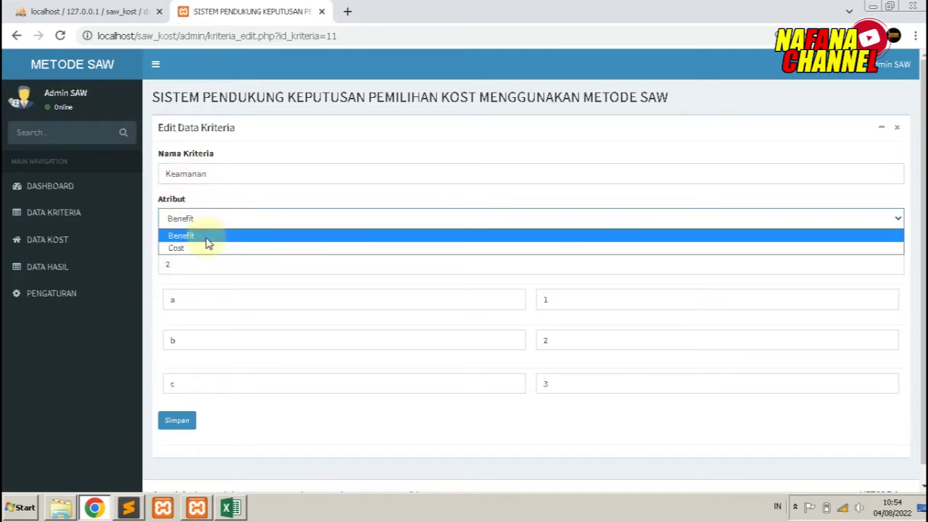
click(208, 246)
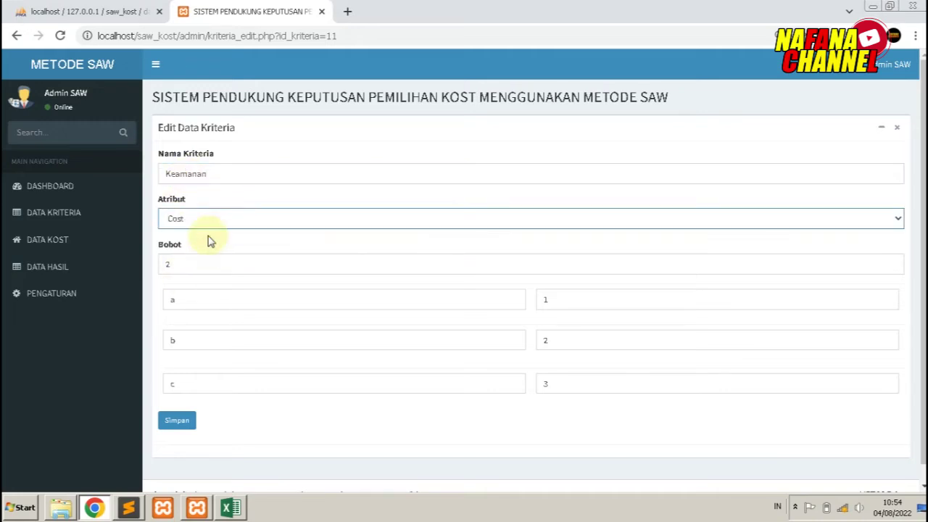
- Rename the sub-criteria a, b and c of Keamanan to Sangat Bagus, Bagus and Kurang
double_click(182, 307)
text(Sangat Bagus)
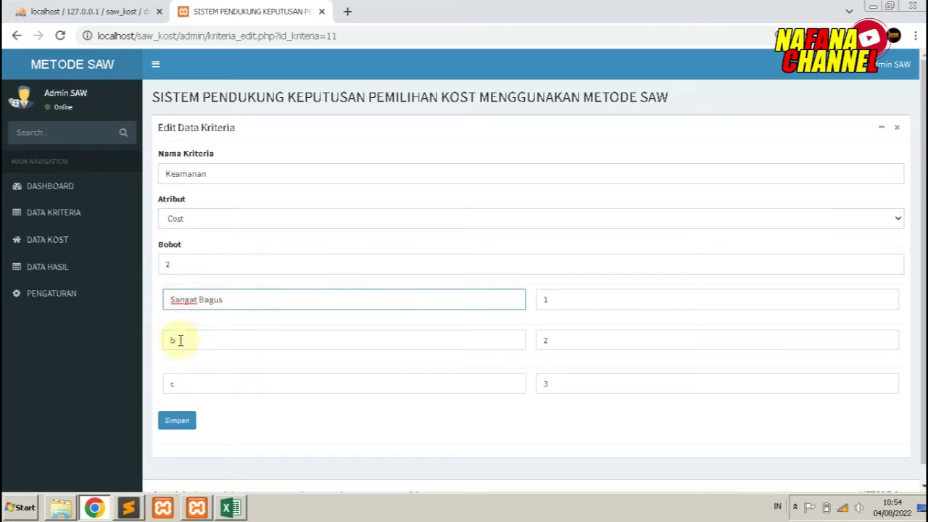
double_click(175, 341)
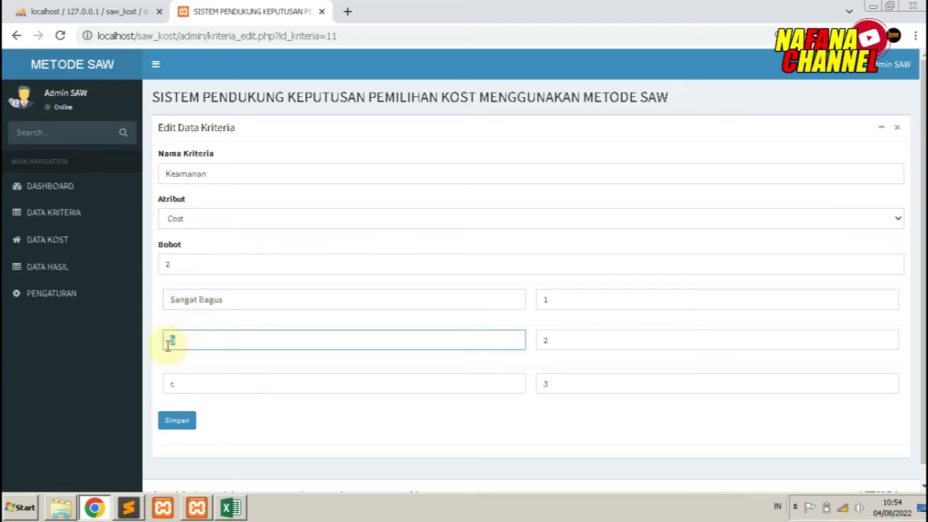
double_click(187, 384)
key(BackSpace)
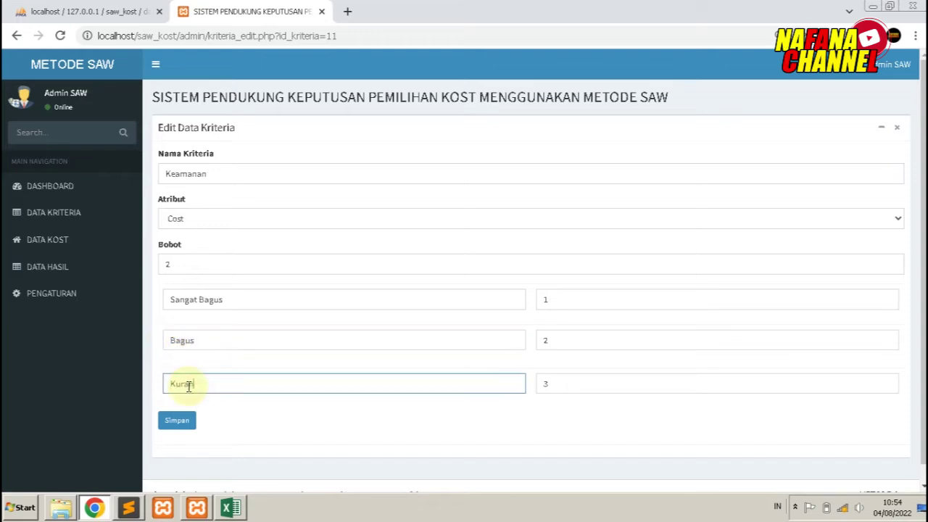
- Set the values of Sangat Bagus, Bagus and Kurang to 3, 2 and 1, and save the criterion
double_click(537, 300)
text(3)
double_click(538, 339)
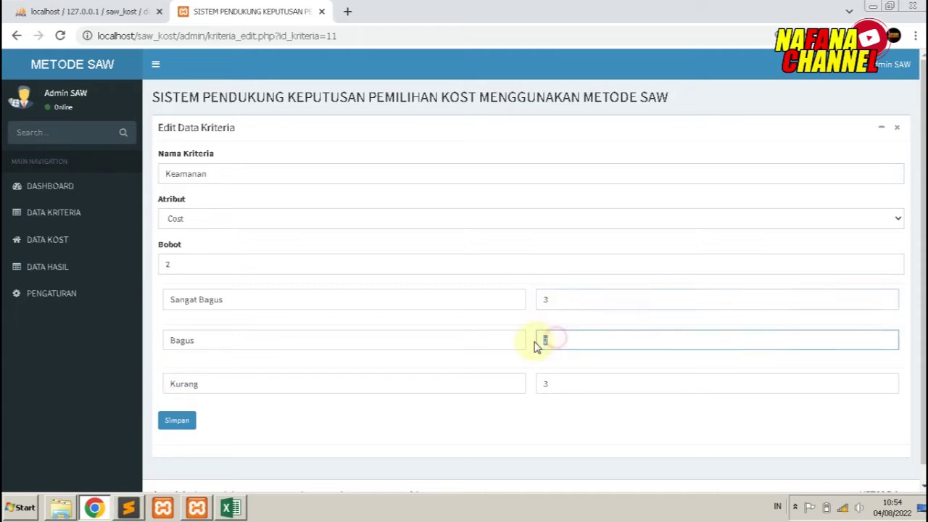
text(2)
double_click(540, 379)
text(1)
click(492, 449)
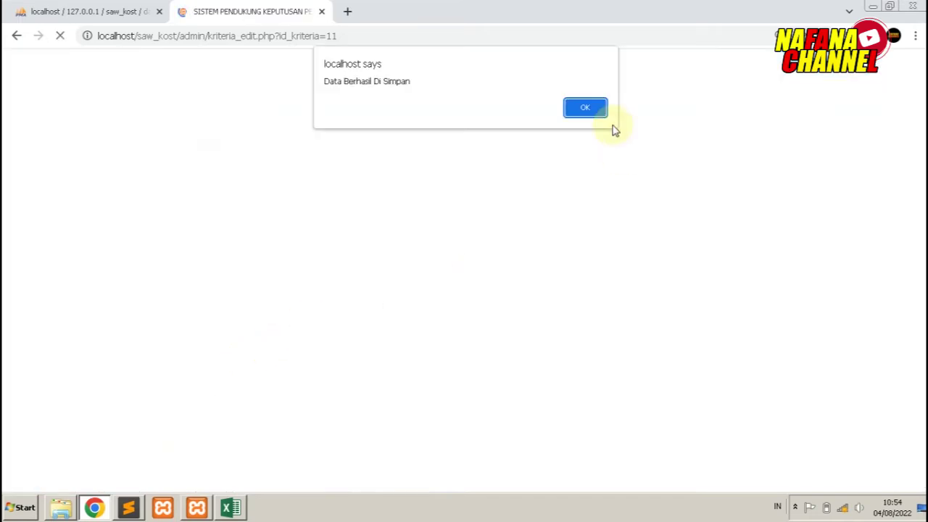
click(603, 113)
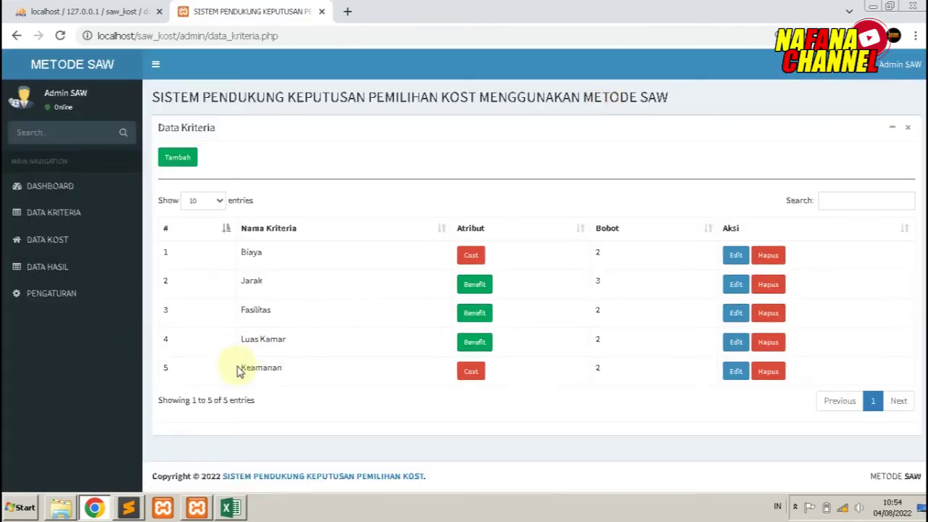
- Check the Keamanan options offered in the form for adding a kost, and return to the Data Kost list
click(82, 236)
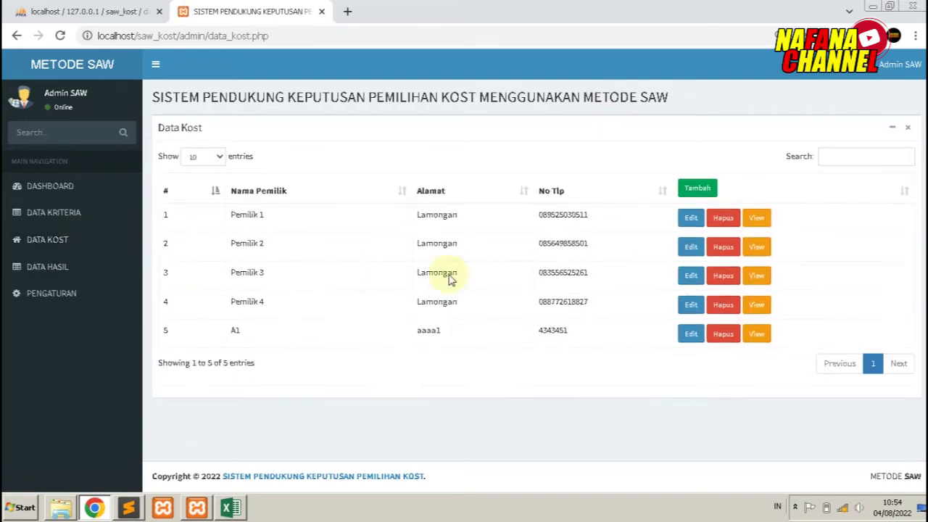
click(696, 189)
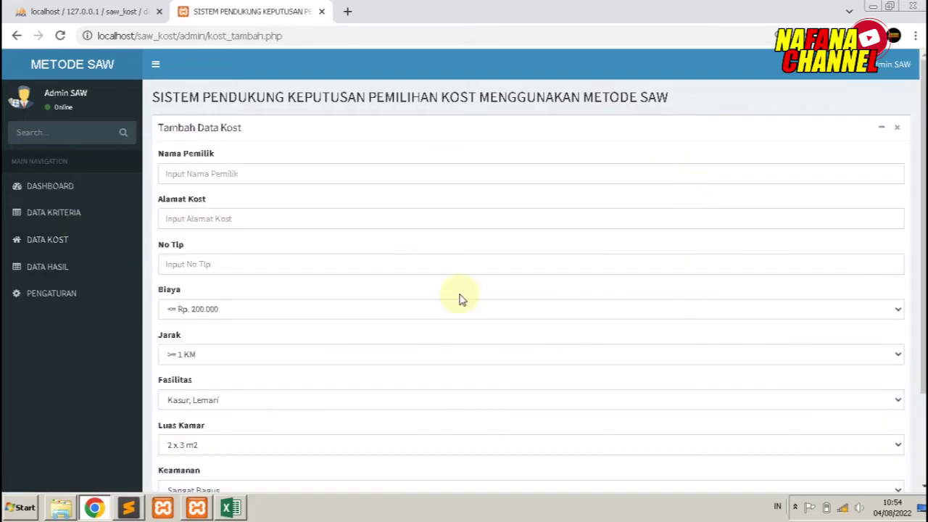
scroll(459, 296, down, 3)
click(183, 378)
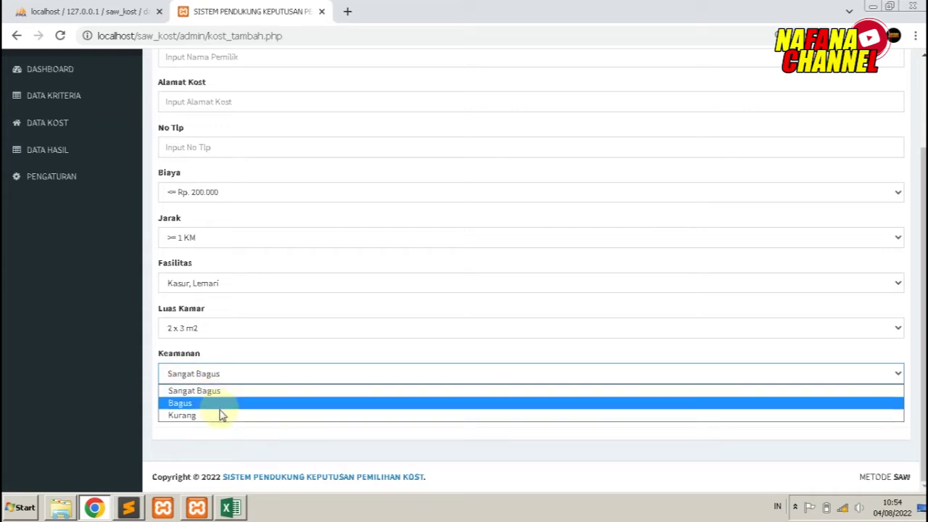
click(224, 444)
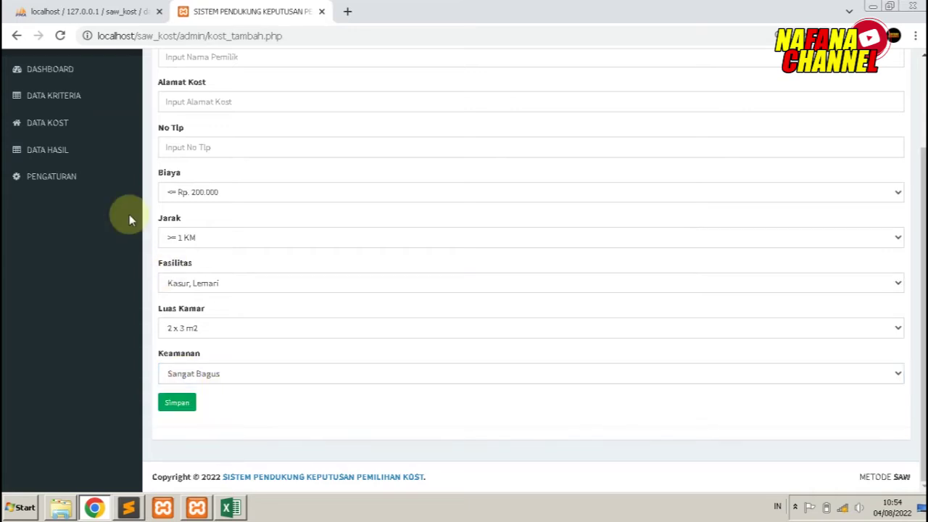
click(80, 133)
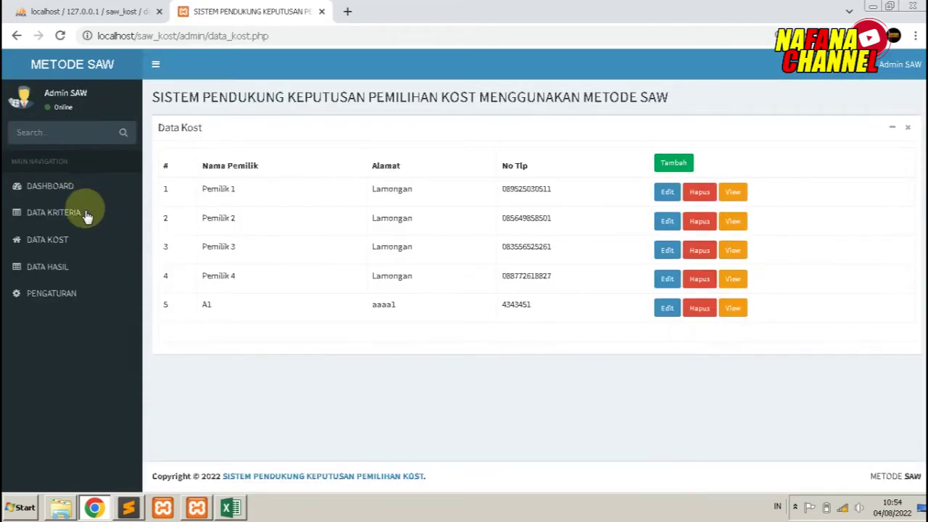
- Delete the Keamanan criterion from Data Kriteria
click(85, 214)
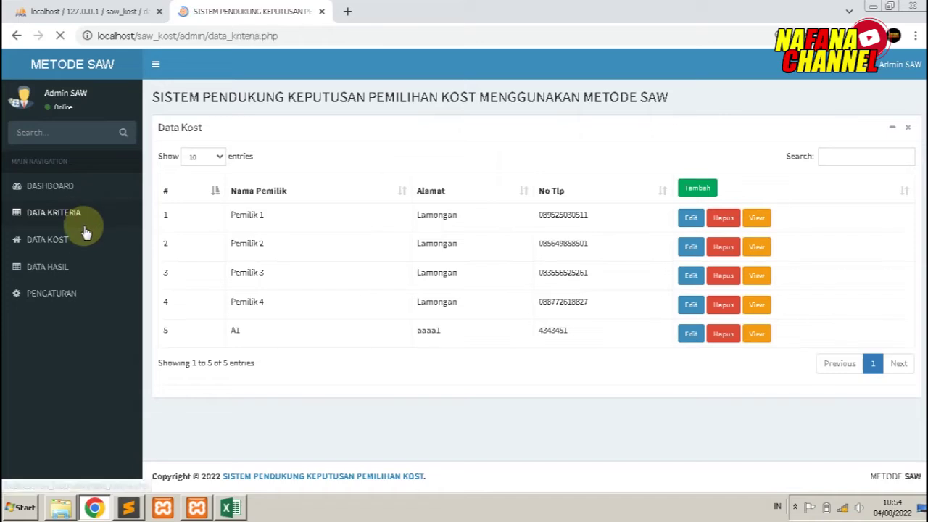
click(773, 373)
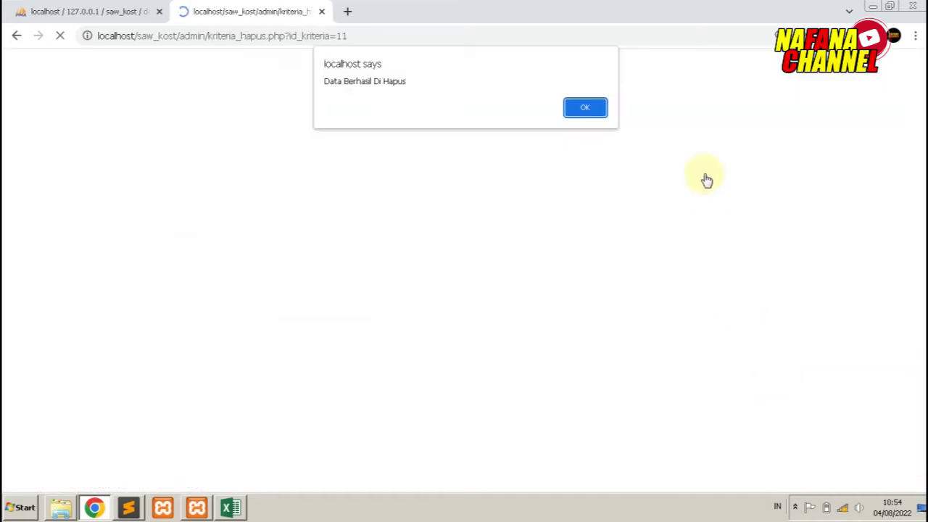
click(591, 107)
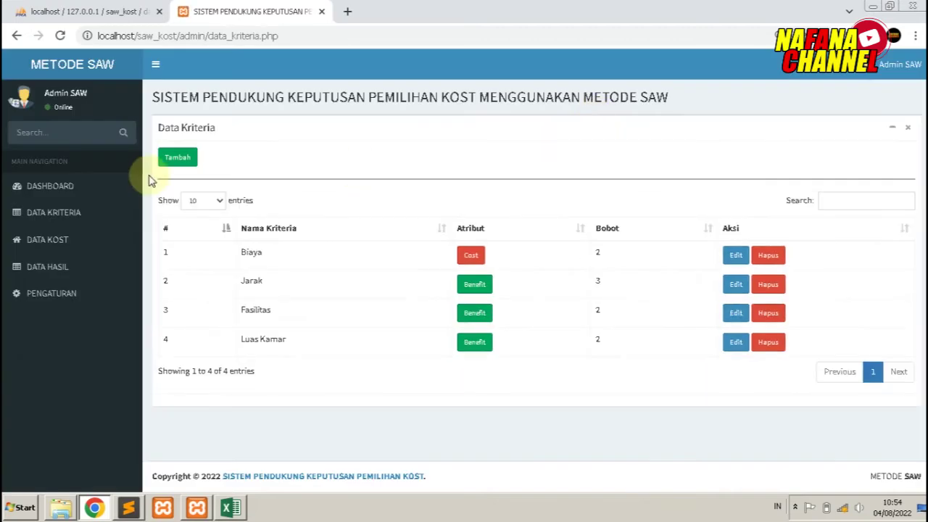
- Start a new kost under Data Kost, entering aaa as the owner's name and aaaaa as the address
click(88, 239)
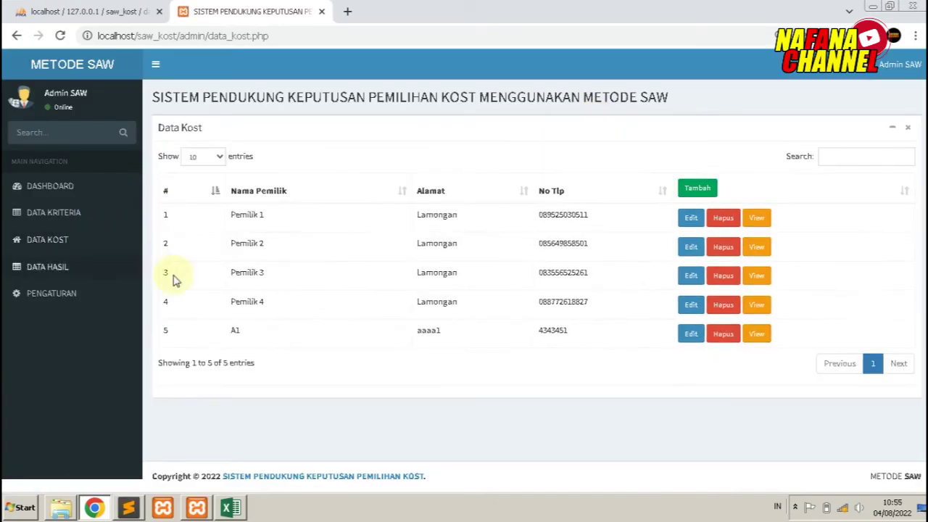
click(696, 190)
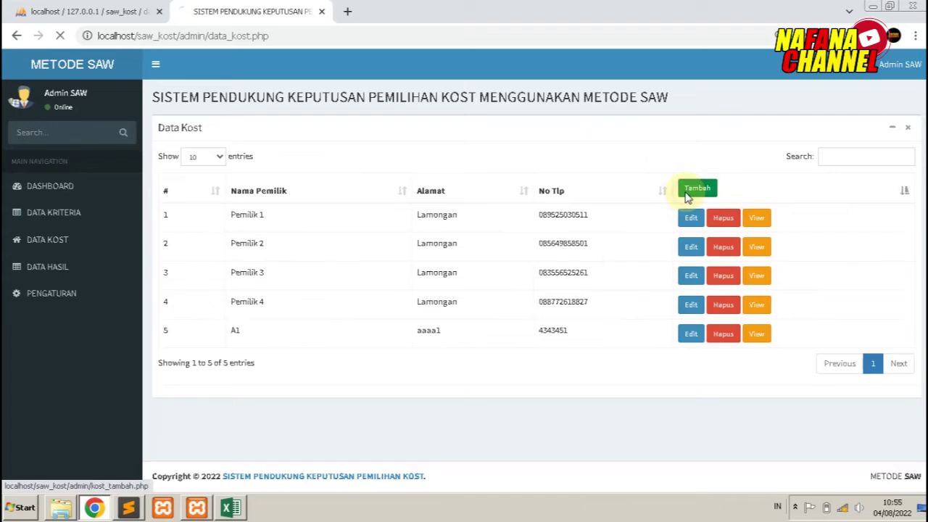
scroll(406, 276, down, 1)
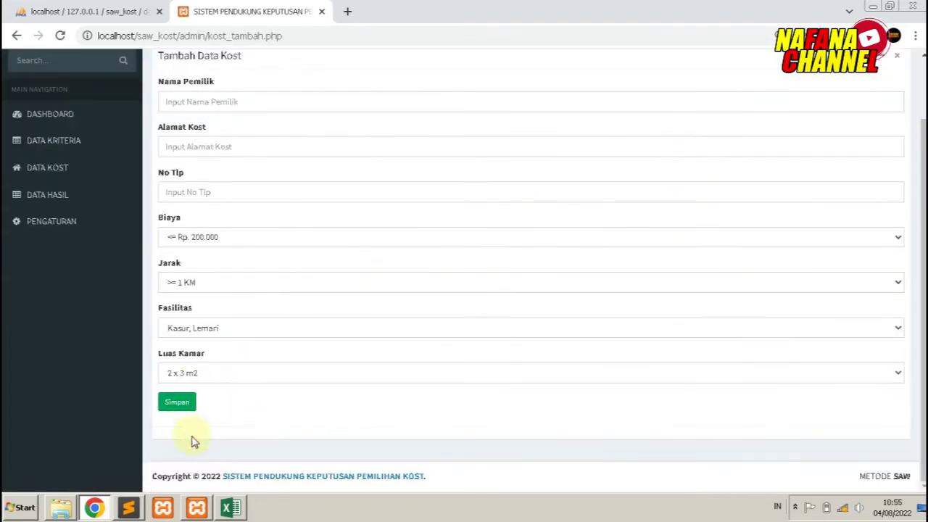
scroll(192, 439, up, 1)
click(248, 164)
text(a)
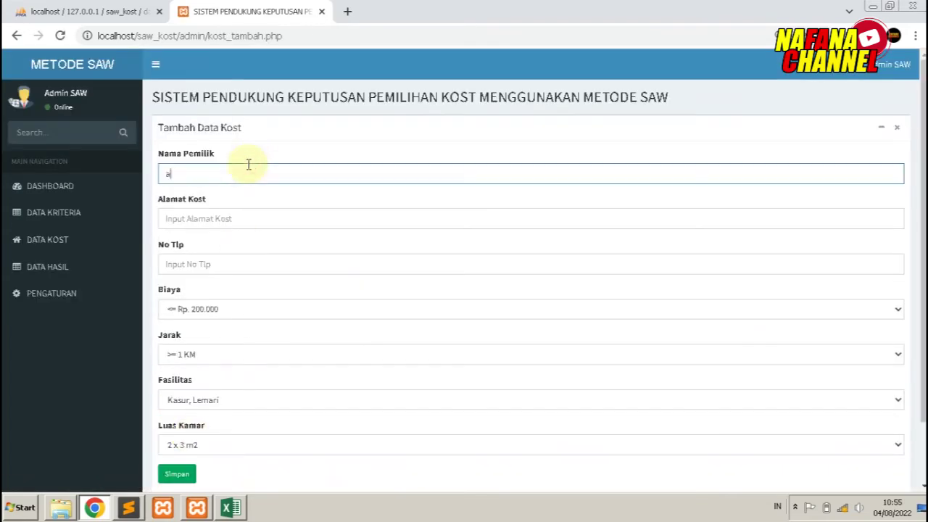
text(aa)
click(239, 218)
text(aaaaa)
- Enter the new kost's phone number, keep the default criteria options, and save the kost
click(238, 259)
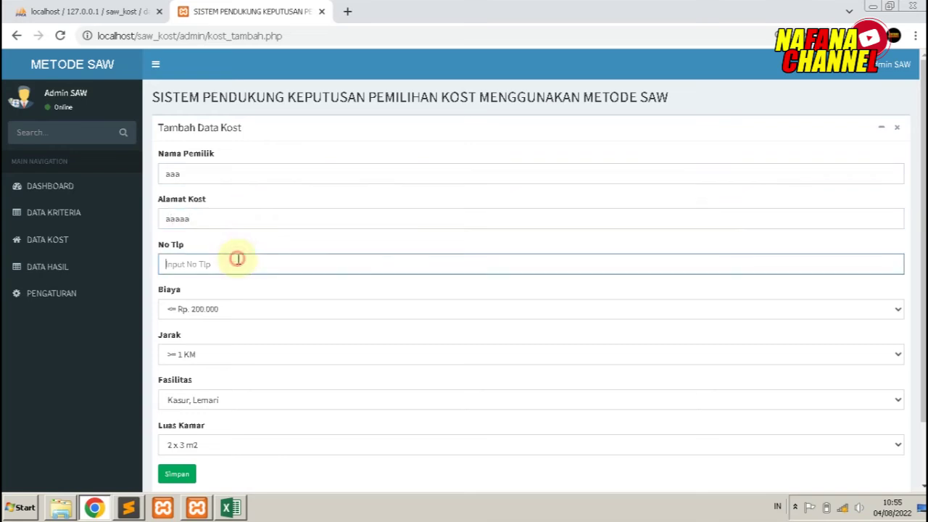
text(22222)
scroll(246, 348, down, 1)
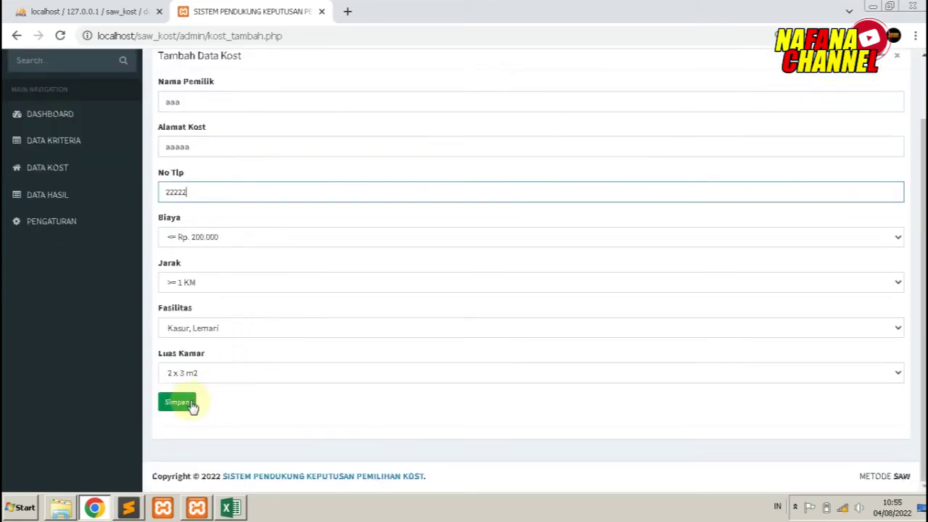
click(190, 405)
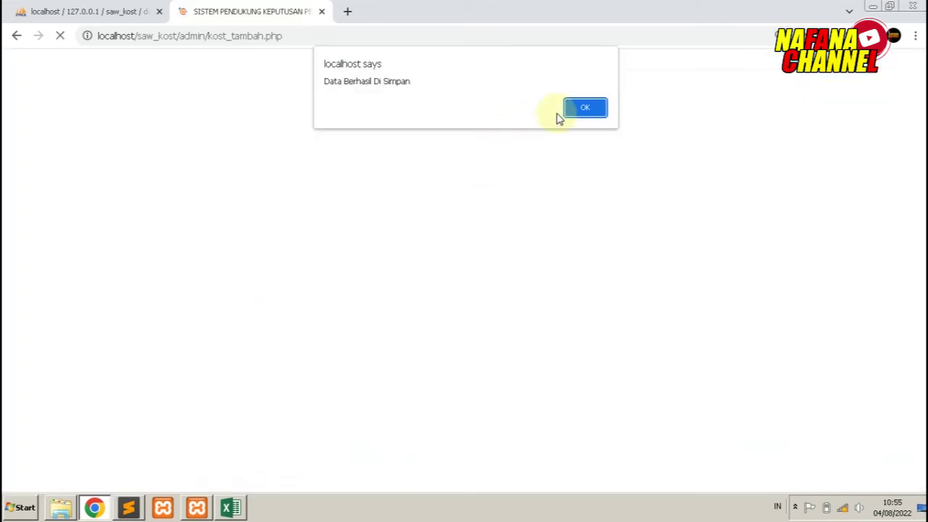
click(582, 113)
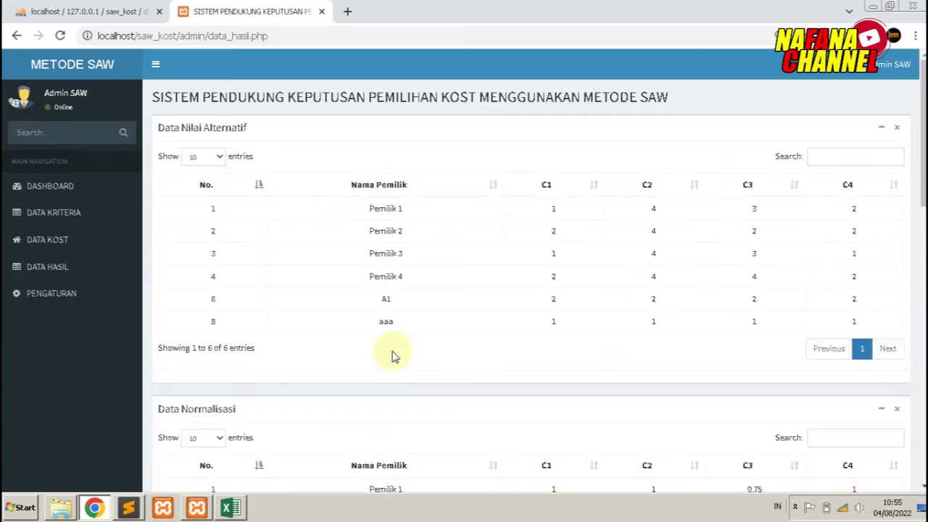
- Review the Data Hasil tables, from the alternative values to the final ranking, with kost aaa included
scroll(391, 355, down, 5)
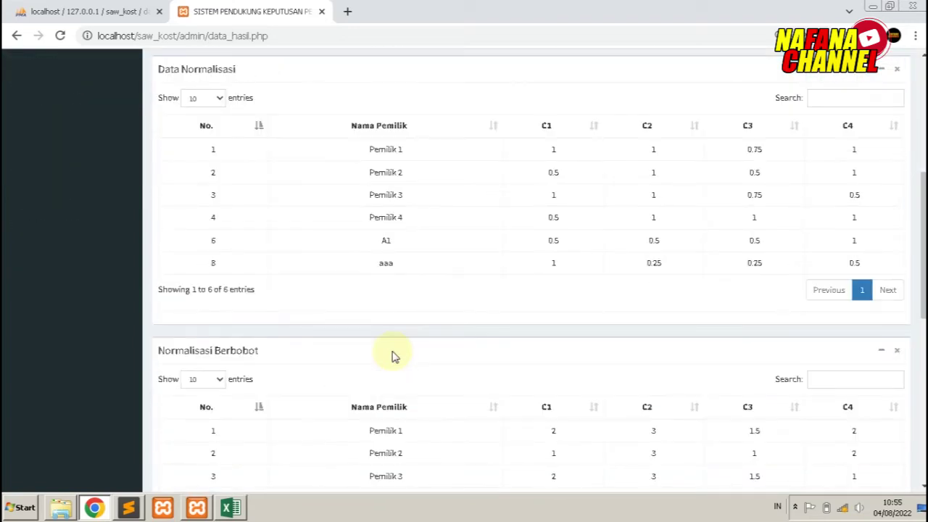
scroll(391, 355, down, 7)
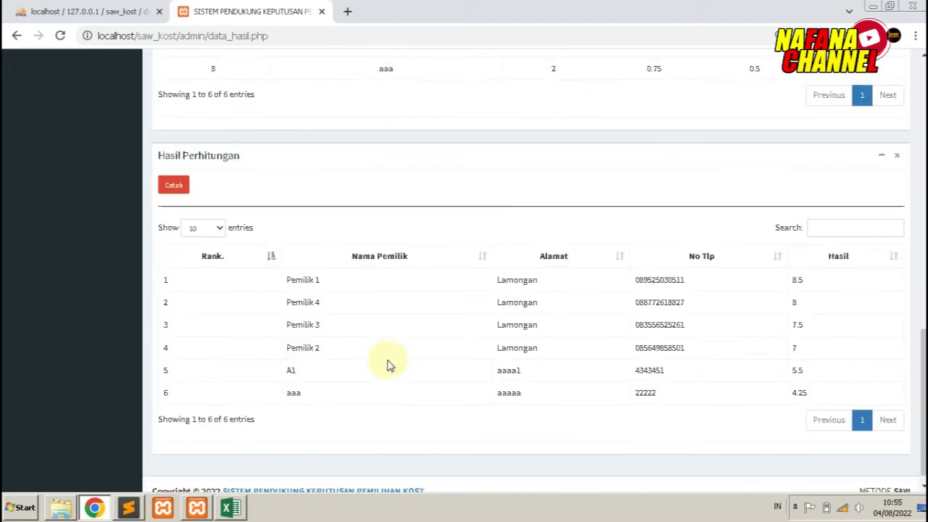
scroll(584, 372, up, 15)
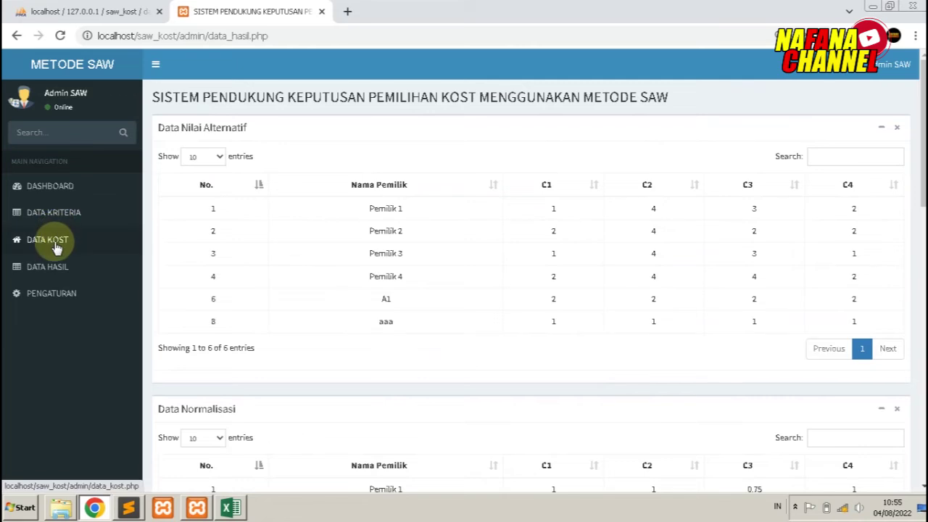
- Delete the kost aaa from Data Kost
click(57, 247)
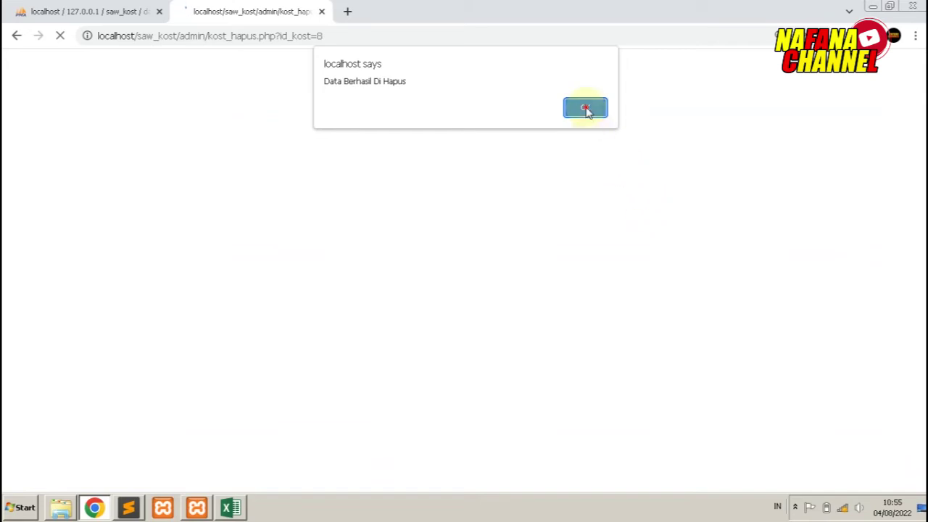
click(584, 105)
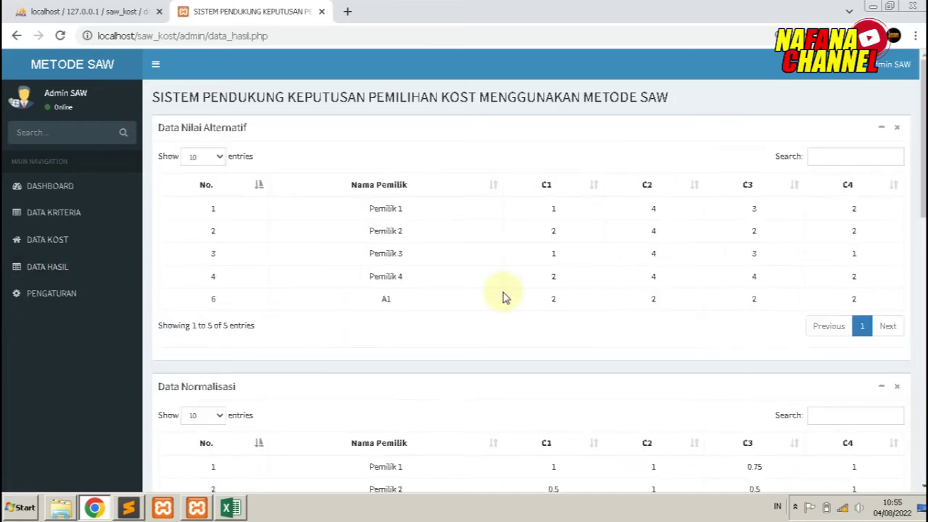
- Review the recalculated normalisation, weighted normalisation and Hasil Perhitungan tables in Data Hasil
scroll(505, 297, down, 2)
scroll(505, 297, down, 4)
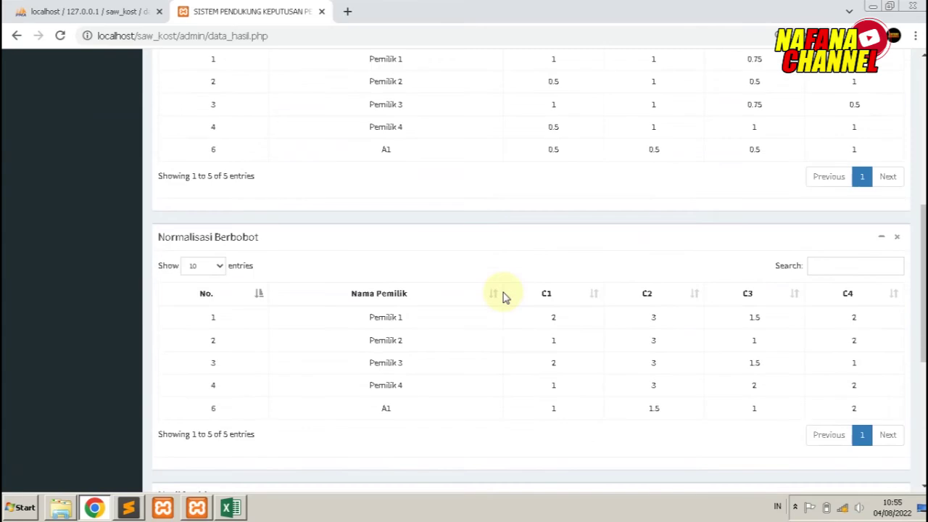
scroll(505, 297, down, 2)
scroll(505, 297, down, 3)
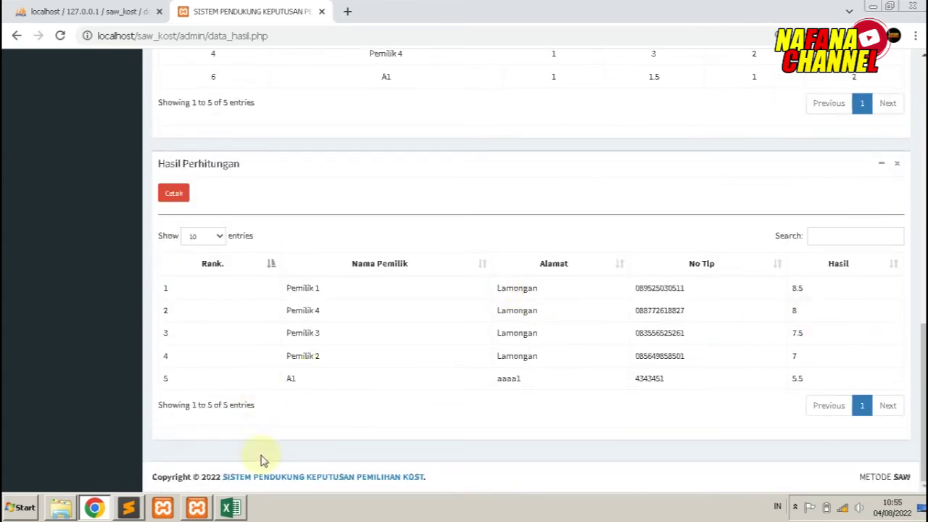
- Switch to the Book1 workbook in Excel, compare its column G totals with the Hasil Perhitungan ranking, and return to the web page
click(231, 509)
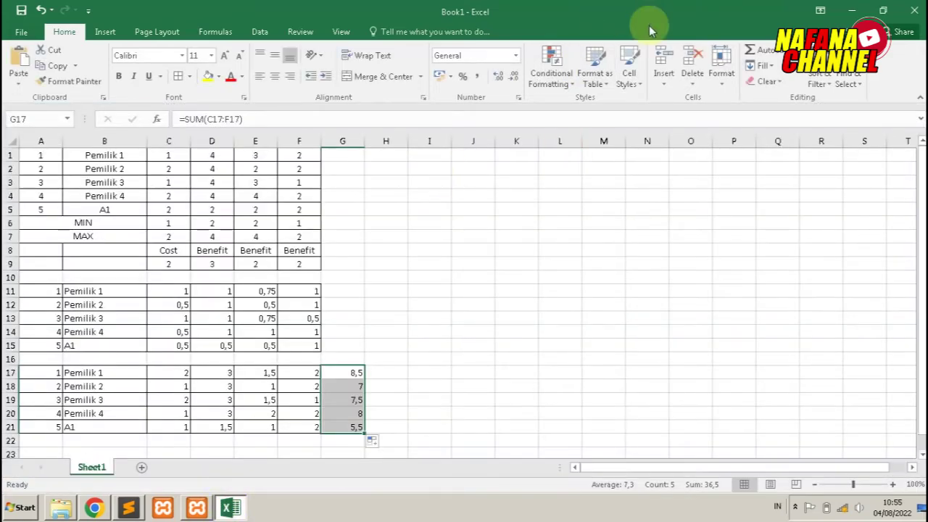
drag(493, 91, 590, 91)
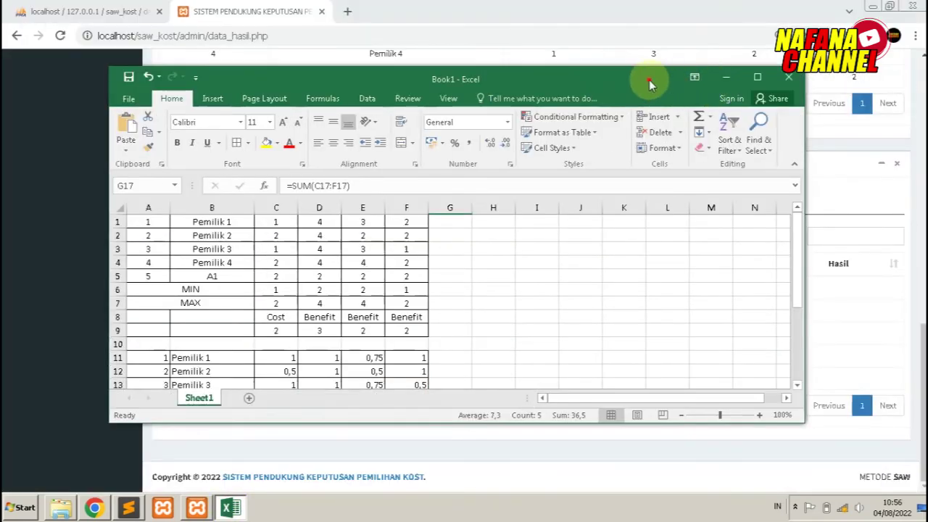
drag(650, 84, 409, 52)
scroll(412, 305, down, 5)
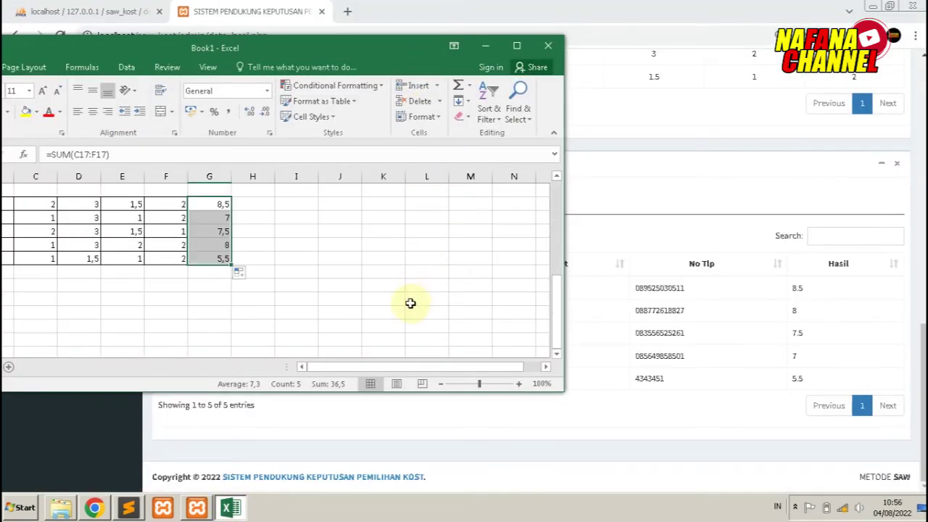
click(297, 228)
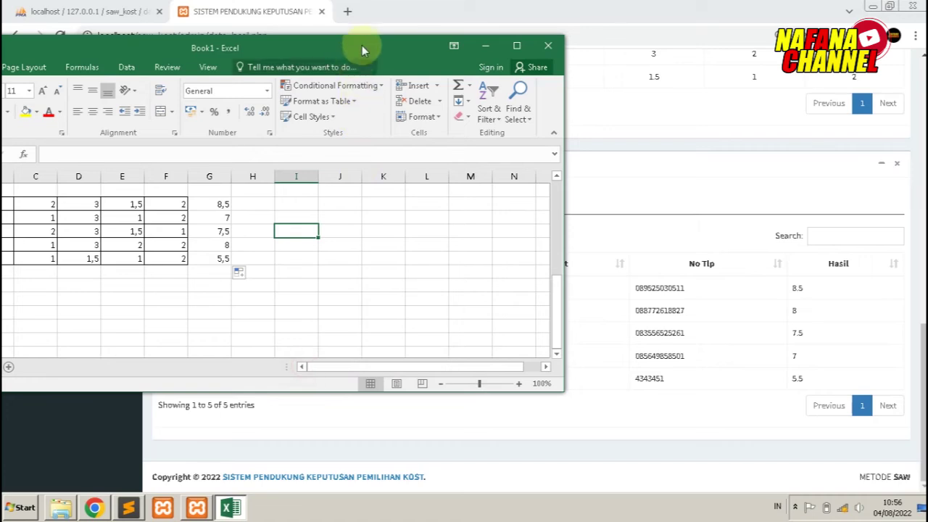
click(452, 46)
drag(394, 48, 445, 43)
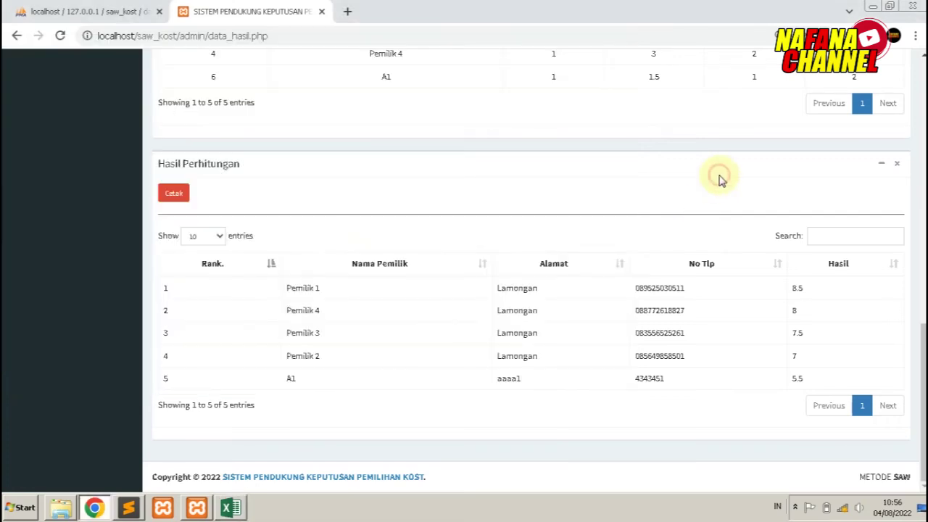
click(721, 178)
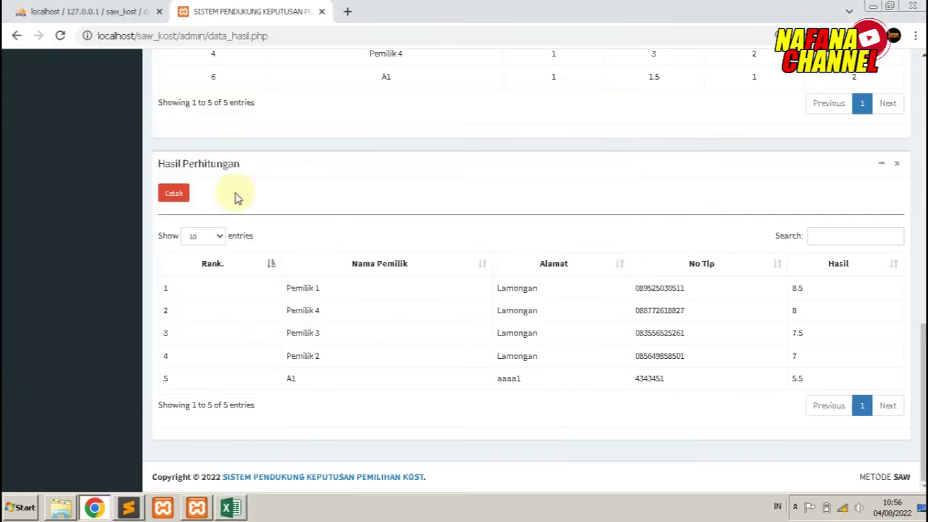
- Open the printable Hasil Perhitungan report, view its print preview, cancel printing and close the report
click(177, 193)
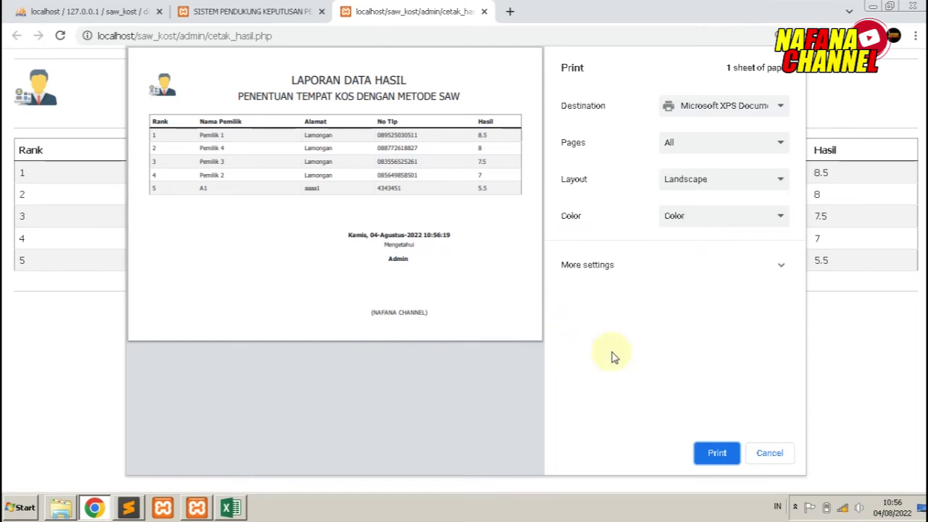
click(771, 453)
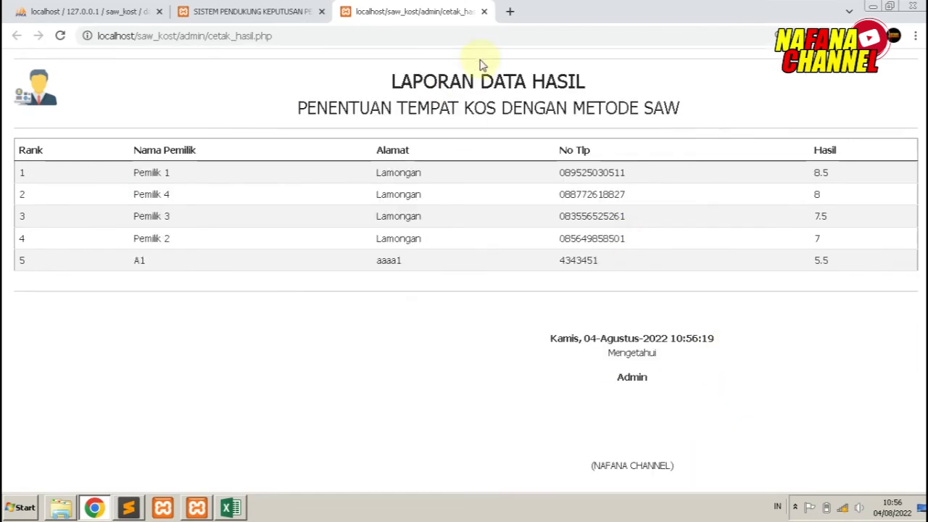
click(485, 13)
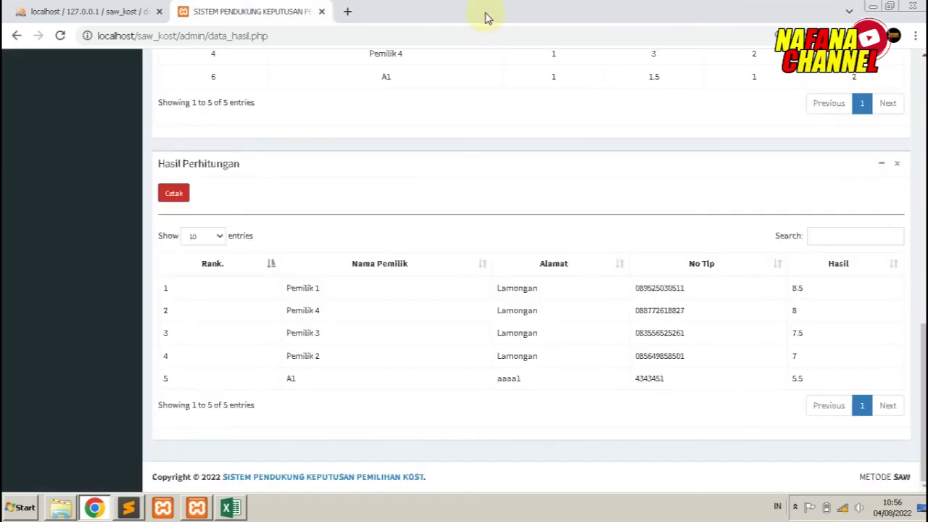
- Add a new admin in Pengaturan with the admin's name, email and account password, and save the record
scroll(404, 249, up, 10)
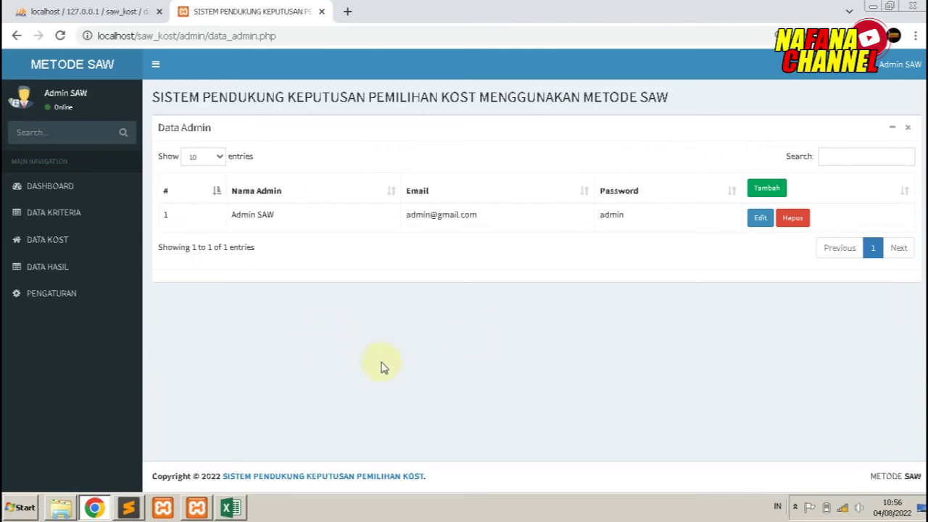
click(766, 190)
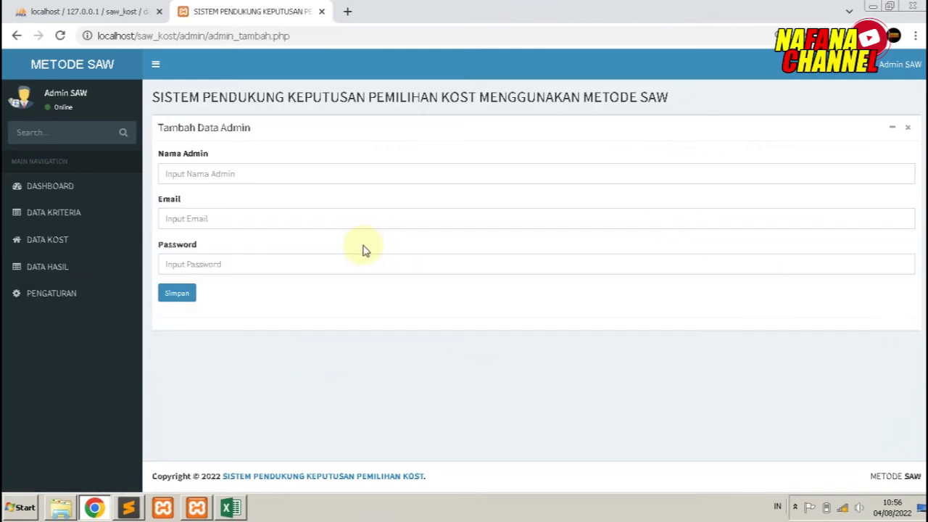
click(272, 177)
text(a)
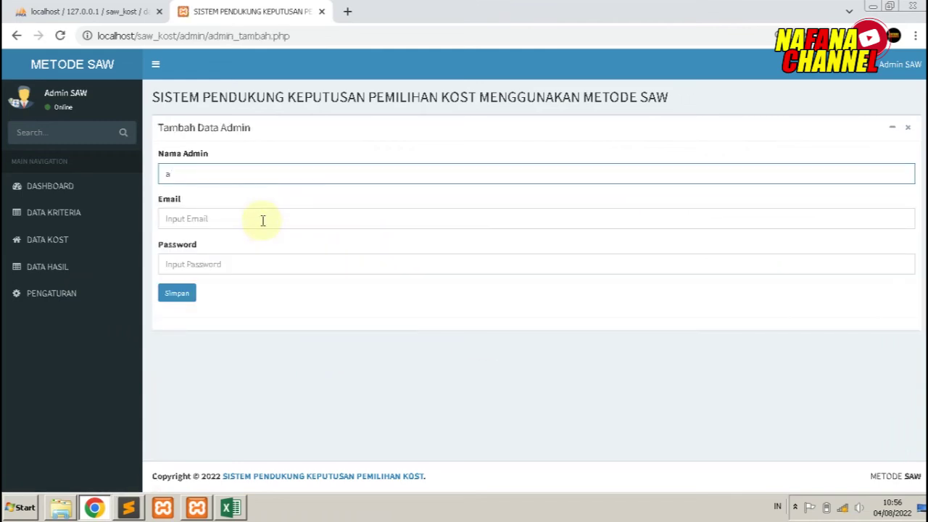
click(262, 220)
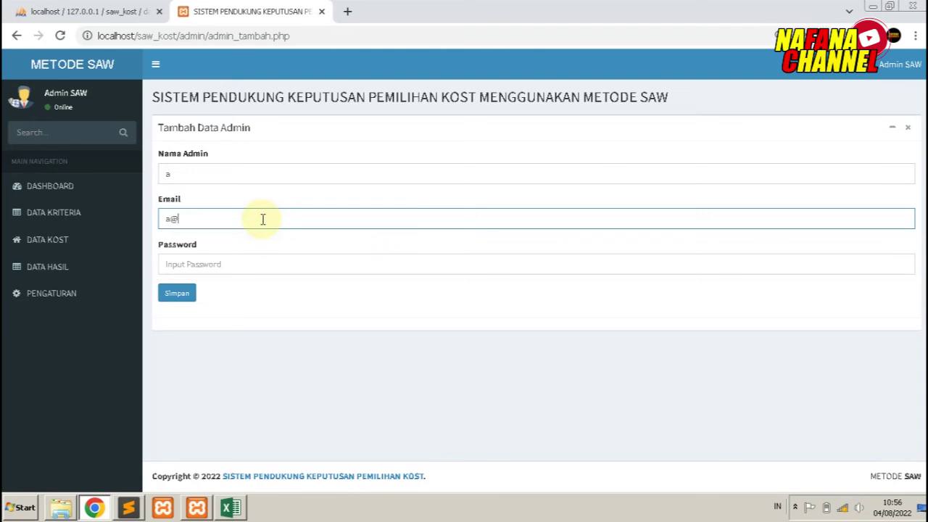
text(a@gmail.com)
key(Tab)
text(a)
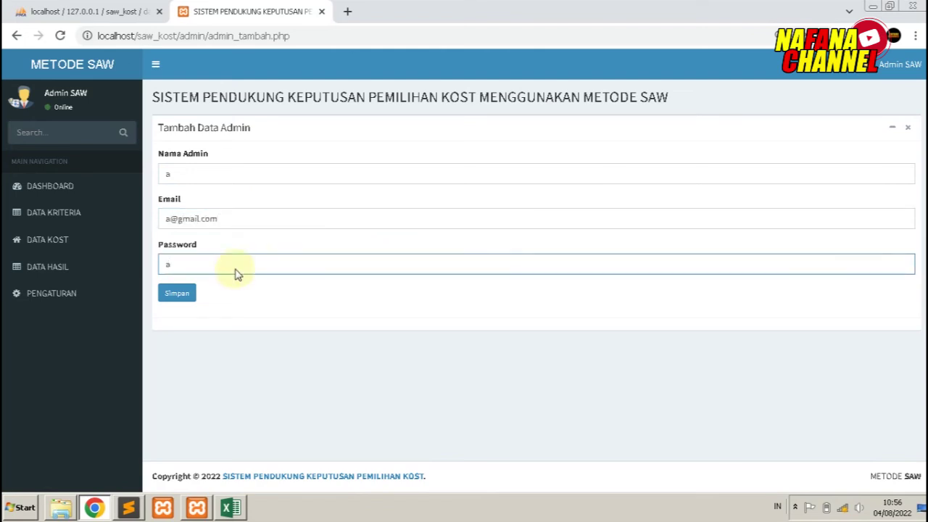
click(186, 298)
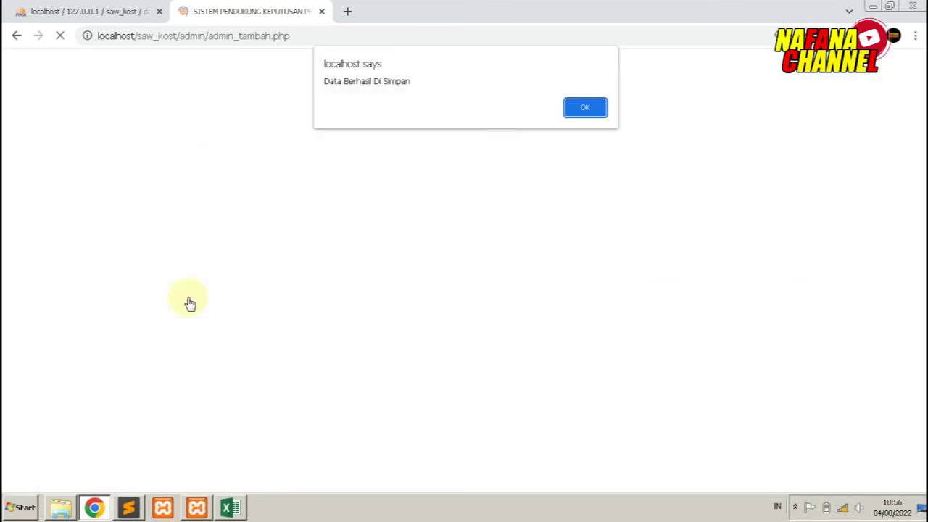
click(572, 113)
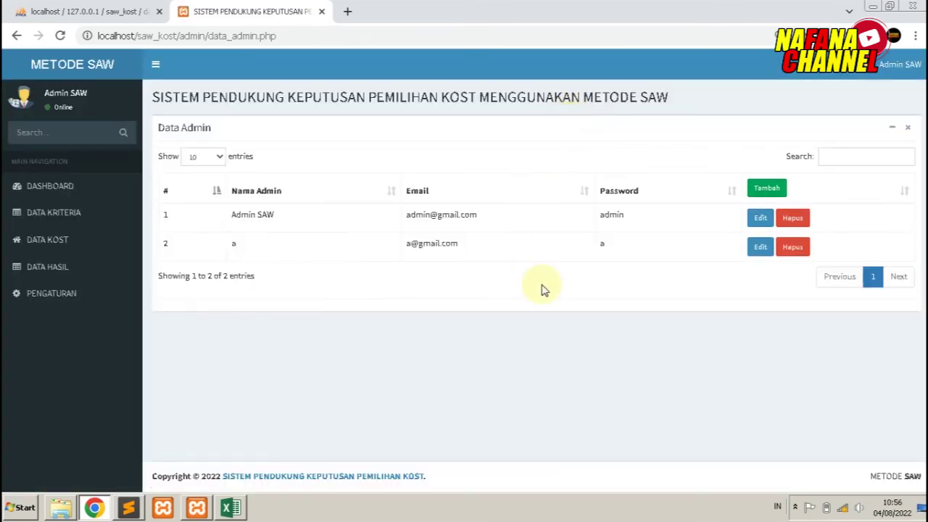
- Edit the second admin's record with a changed name, email and account password, and save it
click(760, 249)
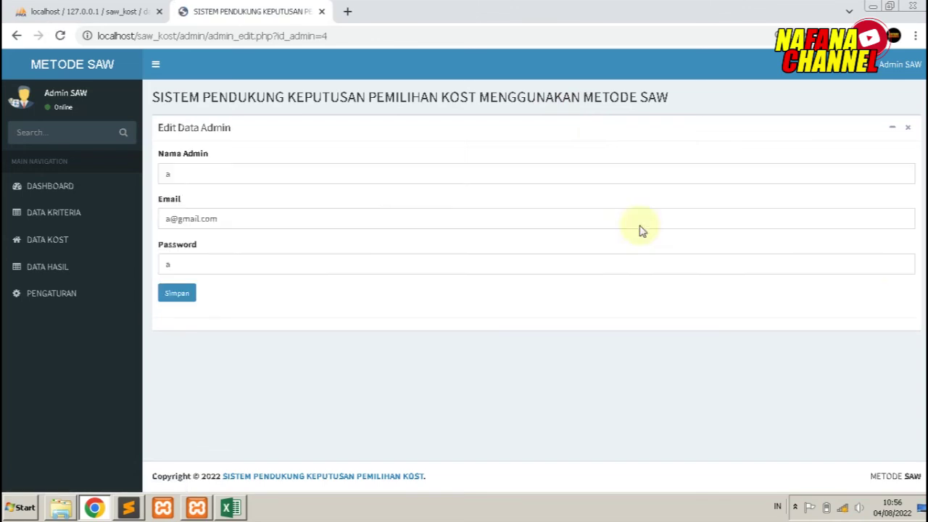
click(286, 167)
text(1)
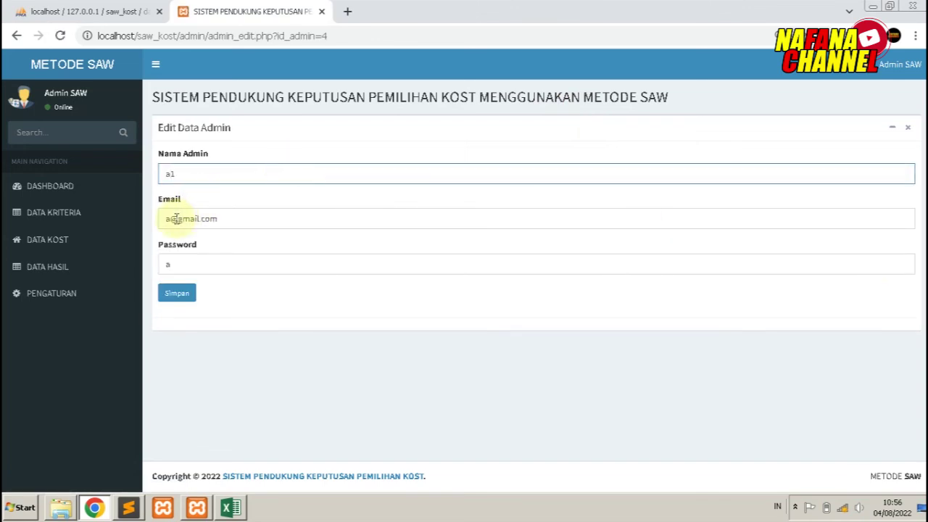
click(172, 221)
text(1)
click(183, 257)
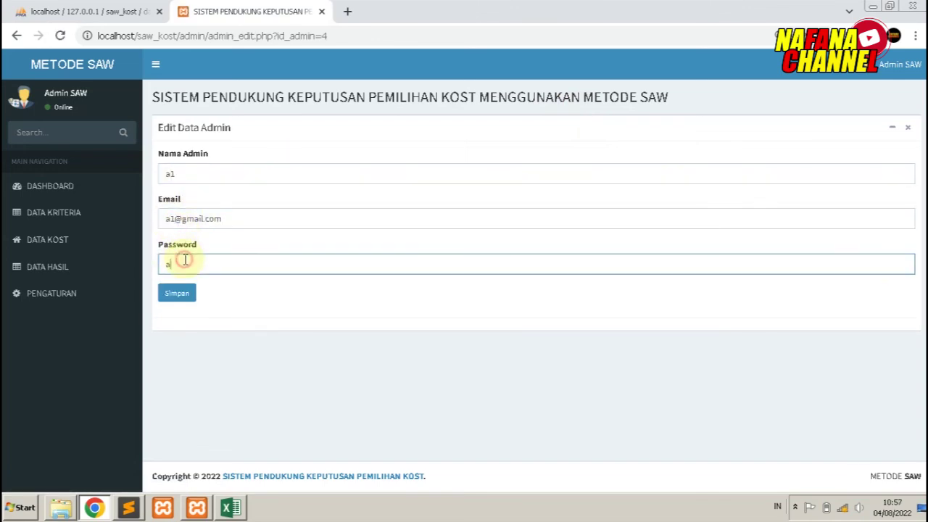
text(1)
click(183, 298)
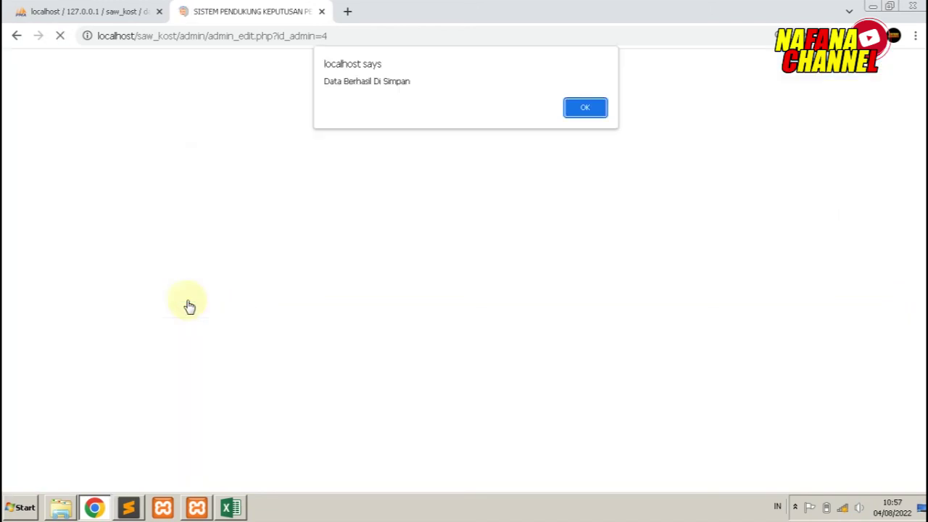
click(596, 109)
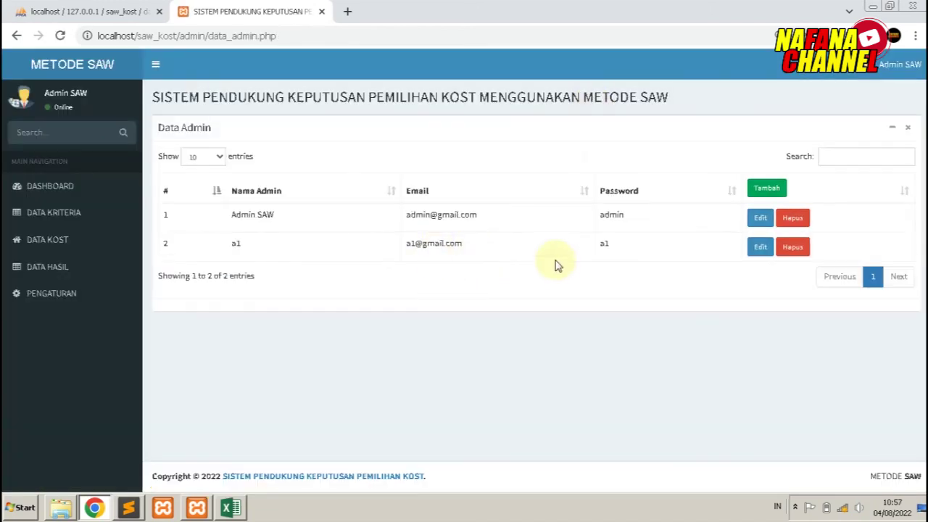
- Delete the second admin record from Data Admin
click(792, 250)
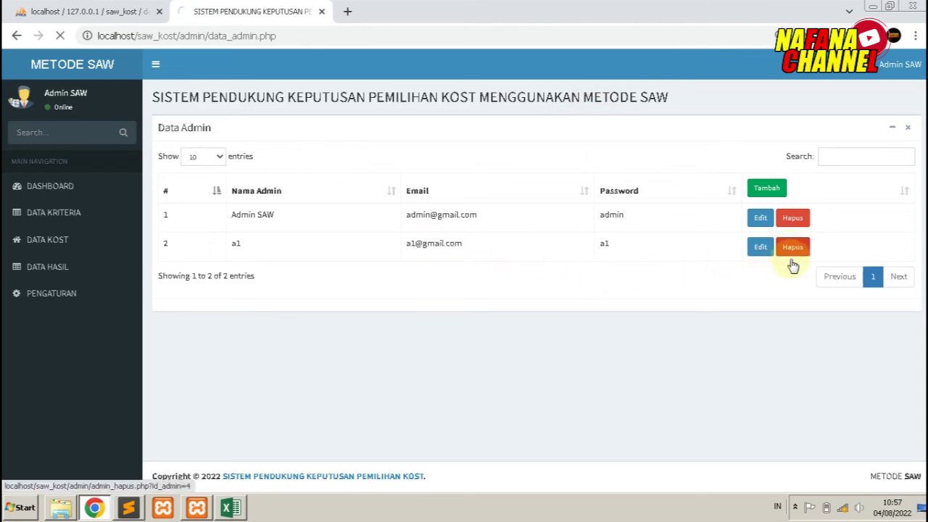
click(584, 108)
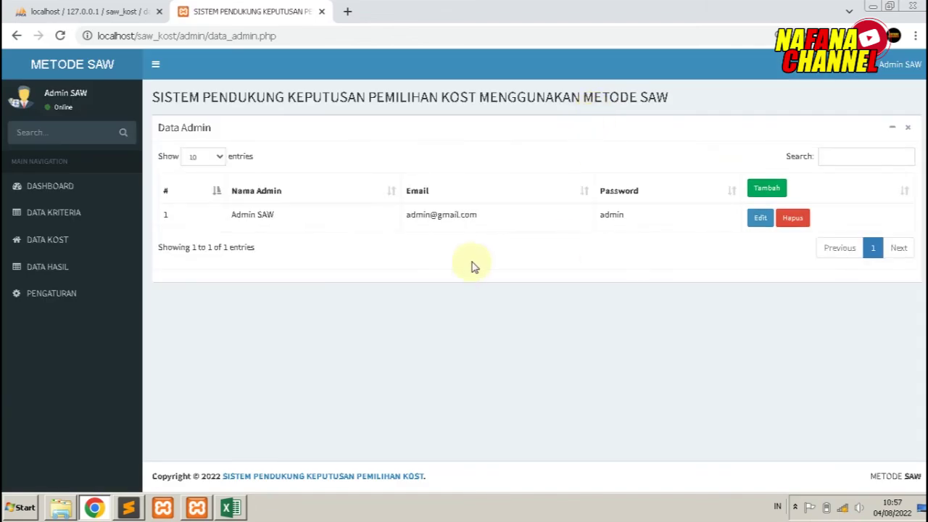
- Sign out of the Admin SAW account
click(872, 81)
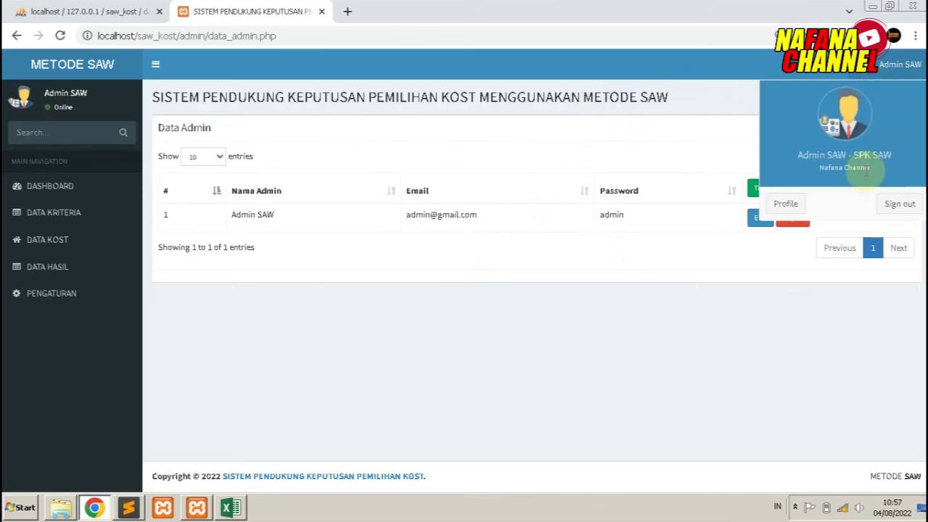
click(906, 206)
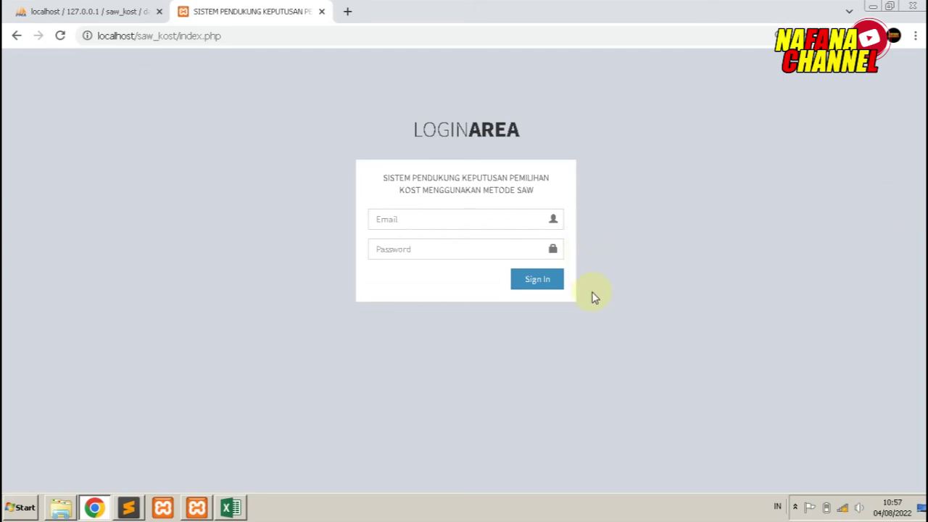
mouse_move(580, 8)
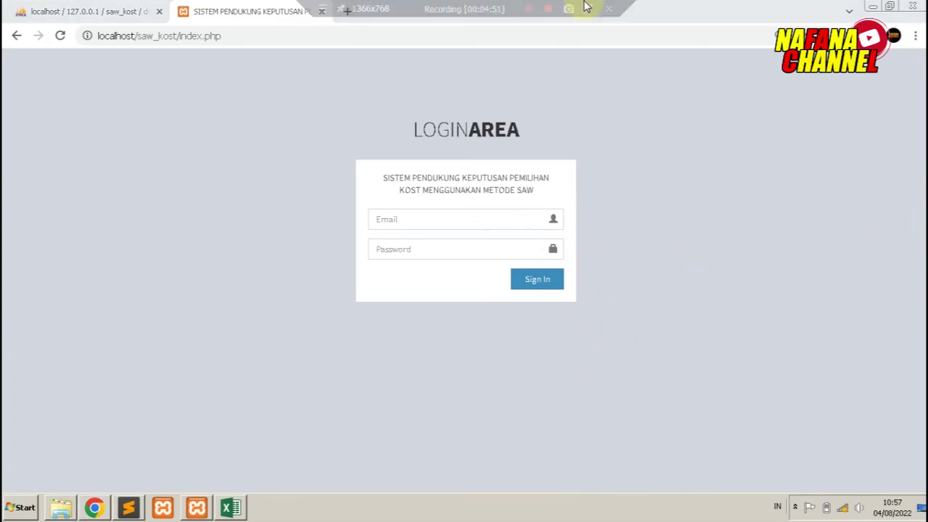